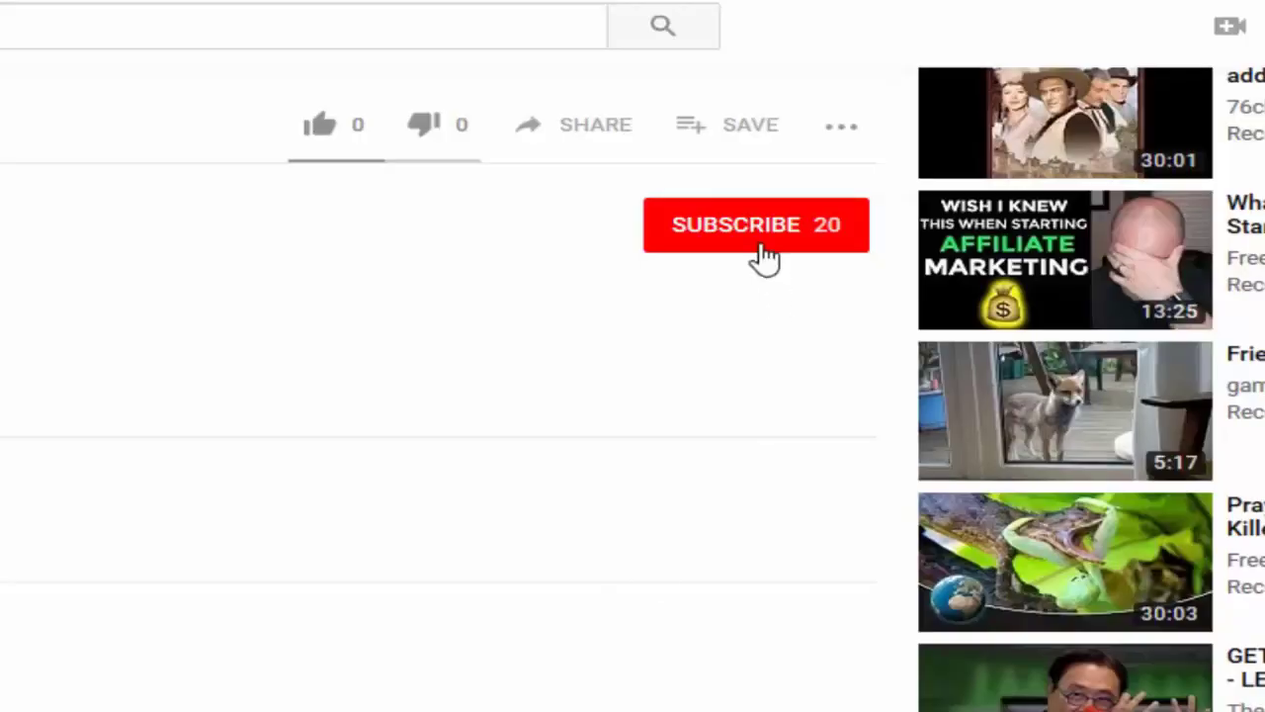
# - Subscribe to the YouTube channel and turn off notifications for every new video
pyautogui.click(717, 236)
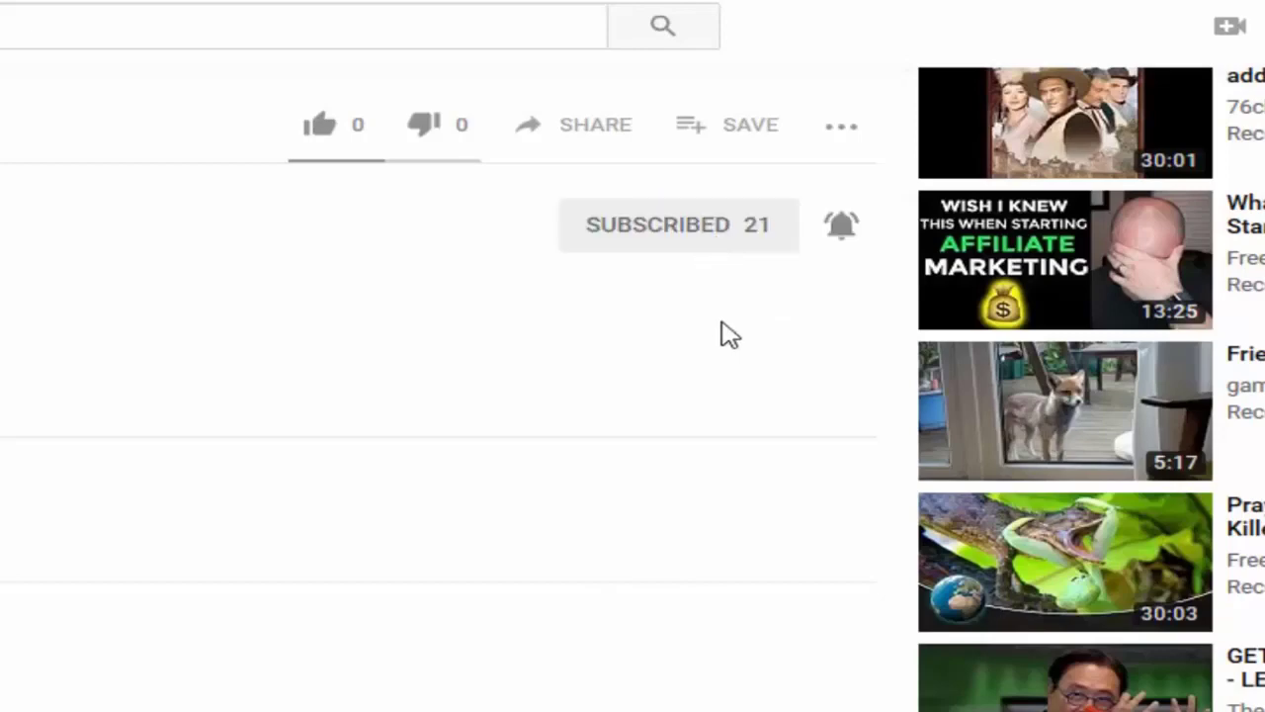
pyautogui.click(842, 235)
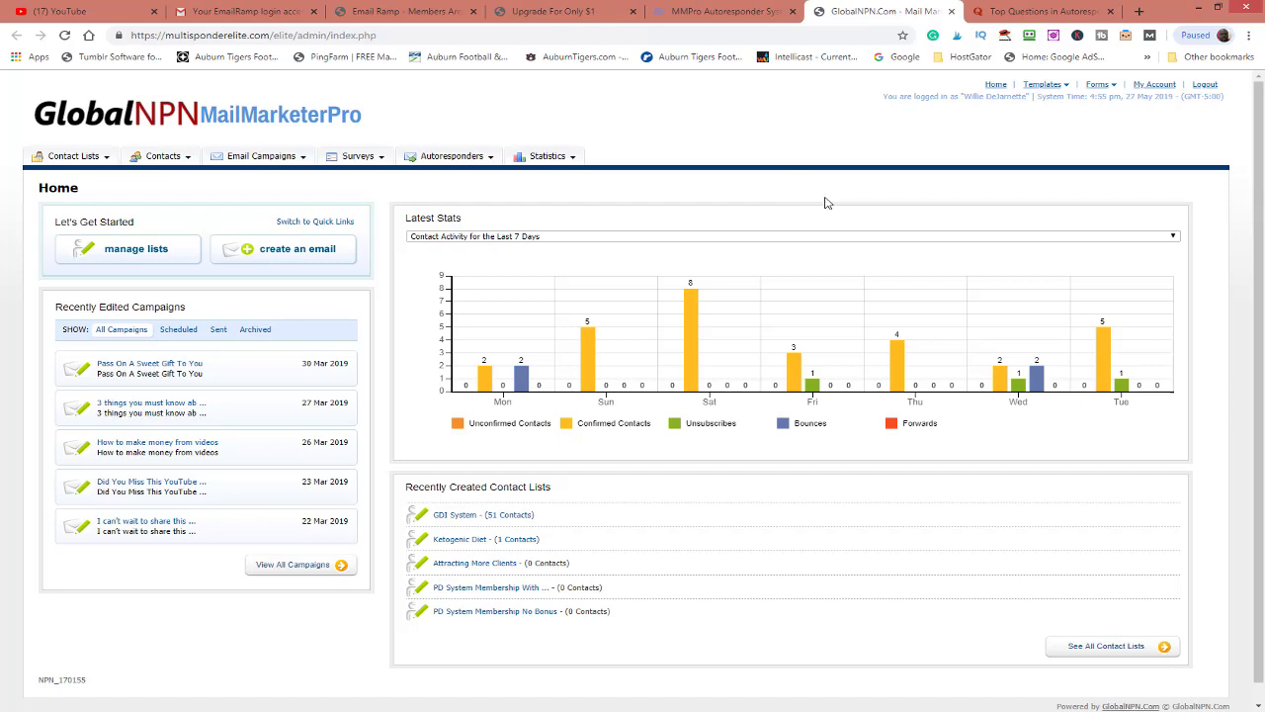
# - Review the NPN membership plans on the $1 upgrade pricing page
pyautogui.click(554, 17)
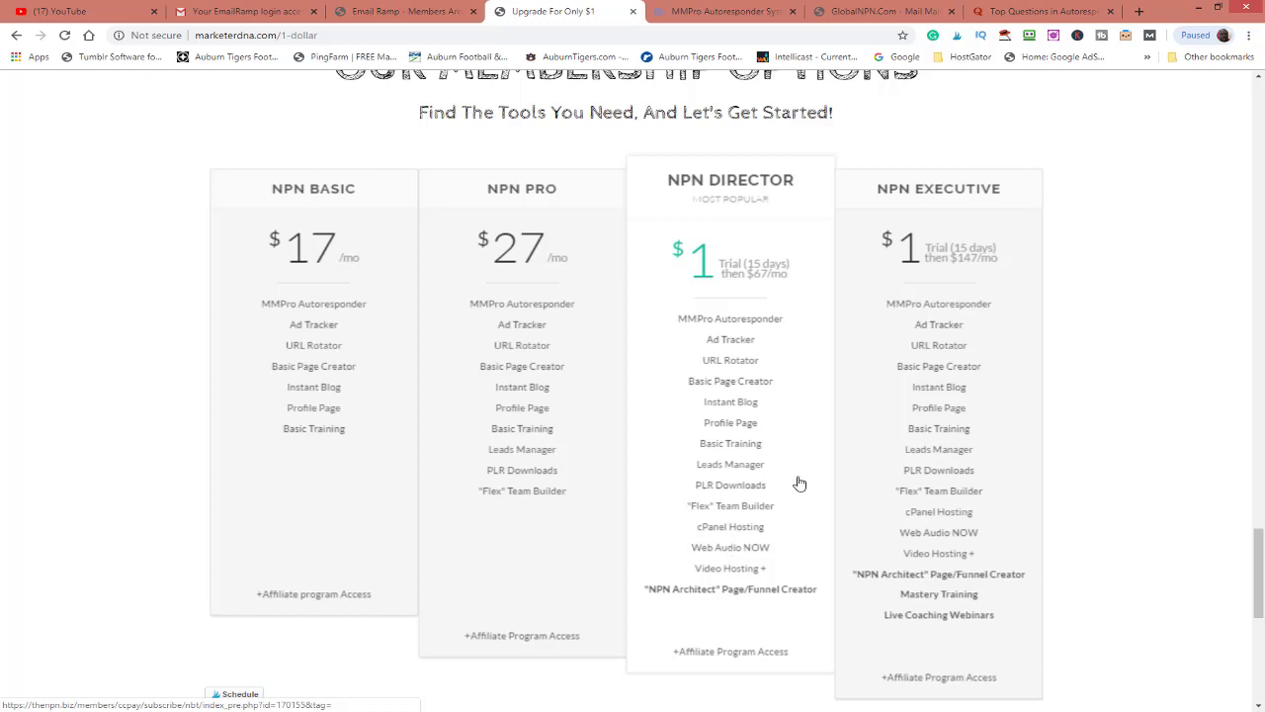
# - From the MailMarketerPro home page, choose Email Campaigns > Create an Email Campaign
pyautogui.click(419, 11)
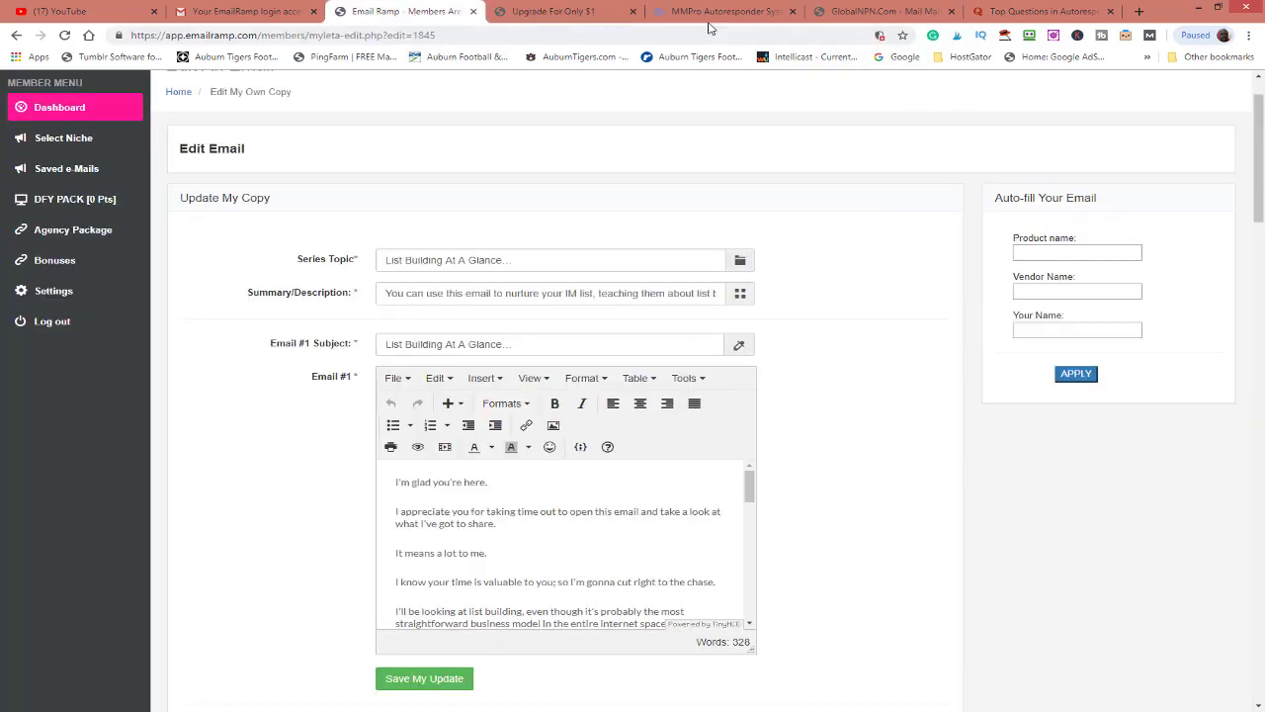
pyautogui.click(868, 13)
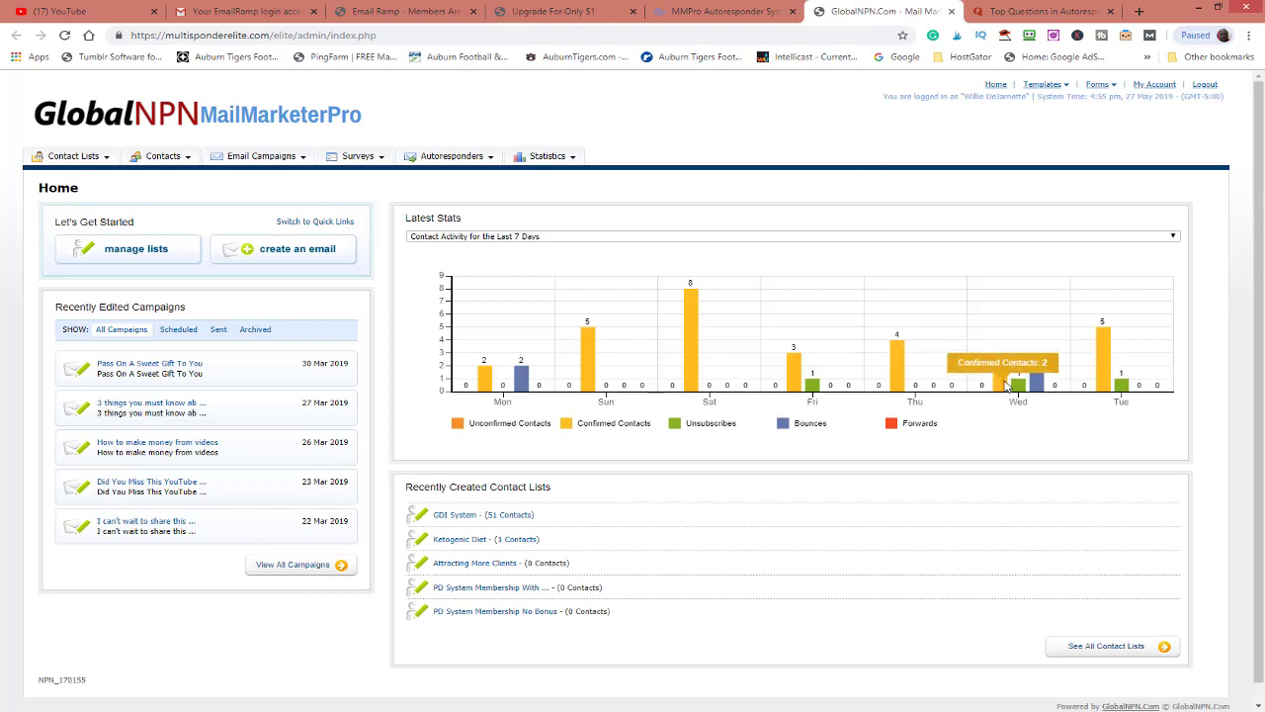
pyautogui.click(279, 161)
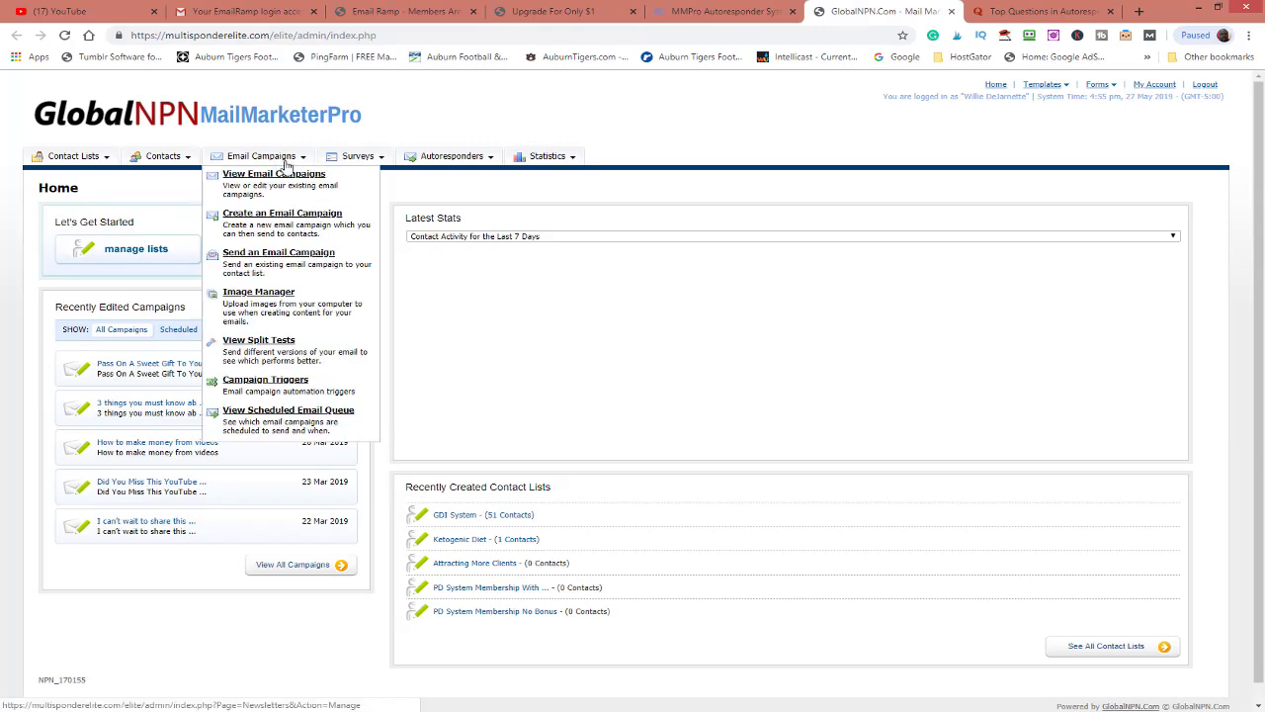
pyautogui.moveTo(445, 163)
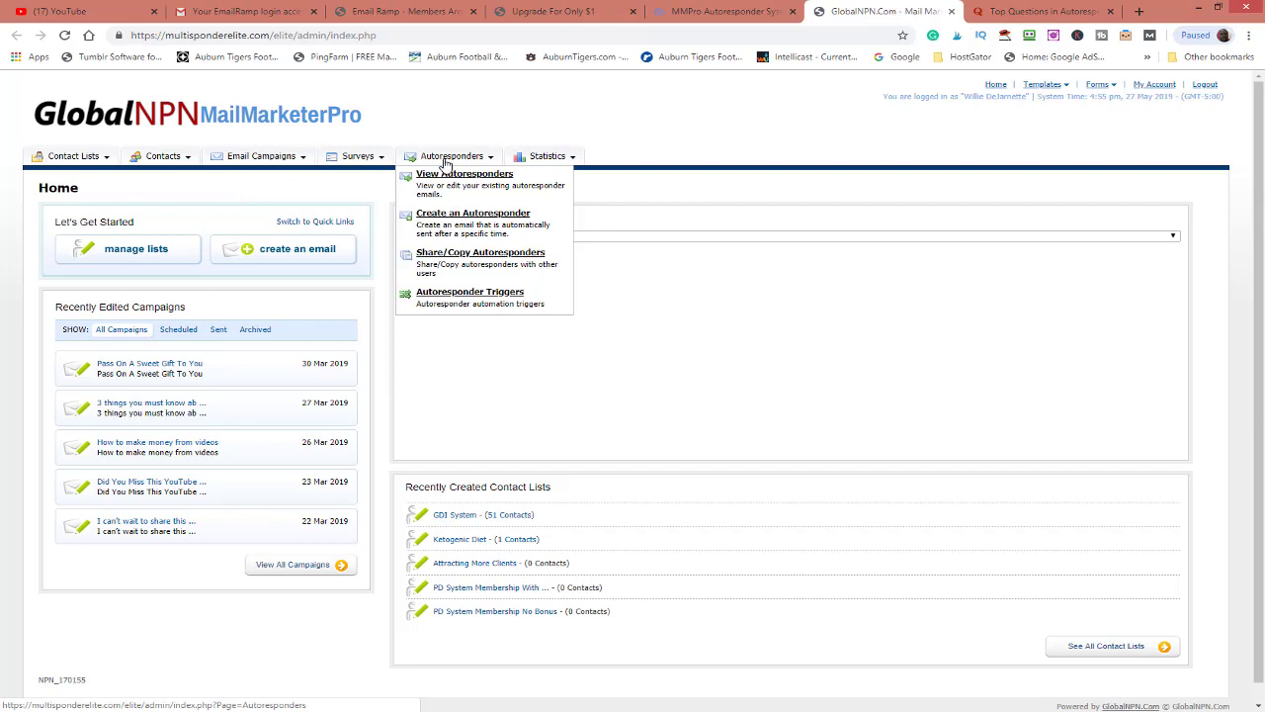
pyautogui.moveTo(282, 161)
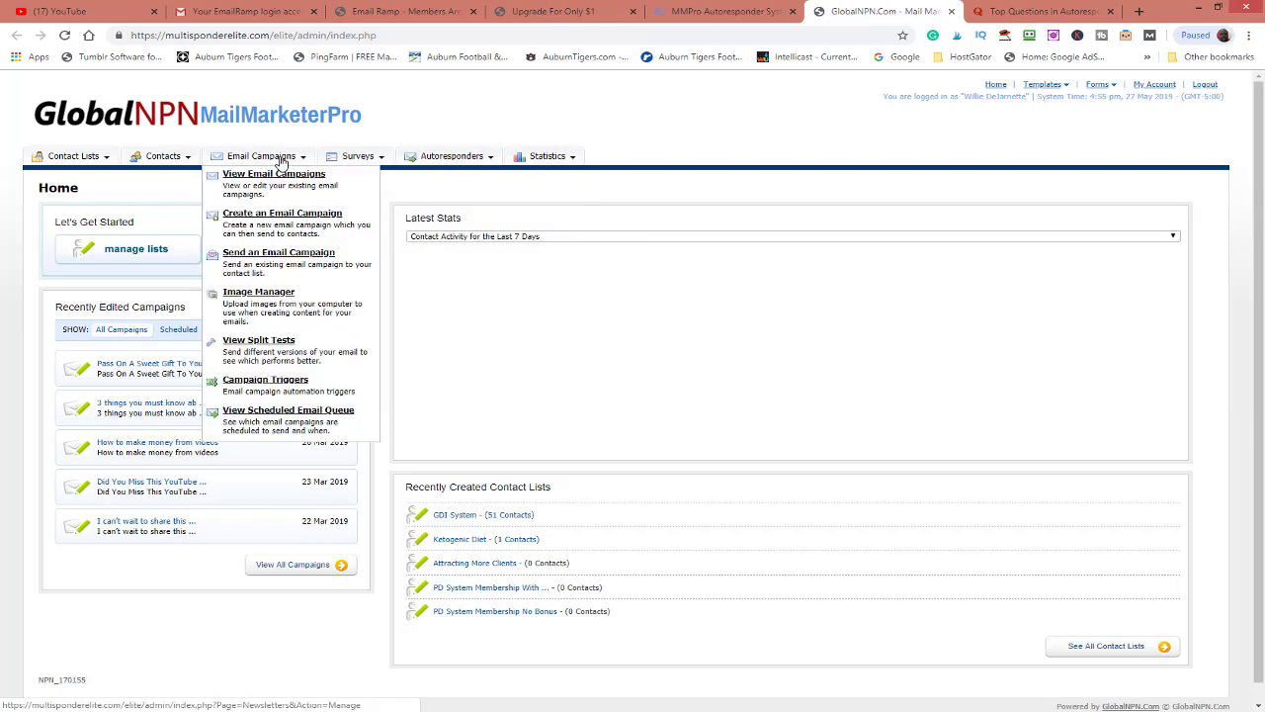
pyautogui.click(285, 212)
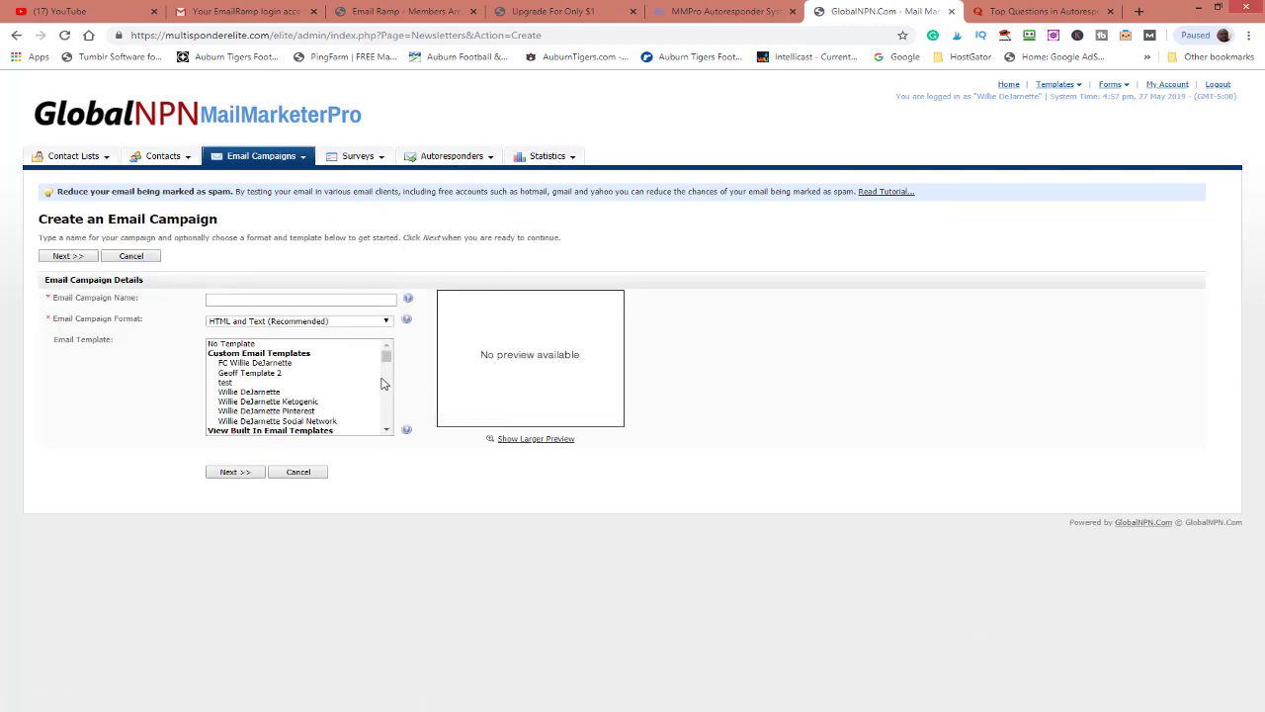
# - Choose the Pinterest custom template for the new campaign
pyautogui.click(387, 429)
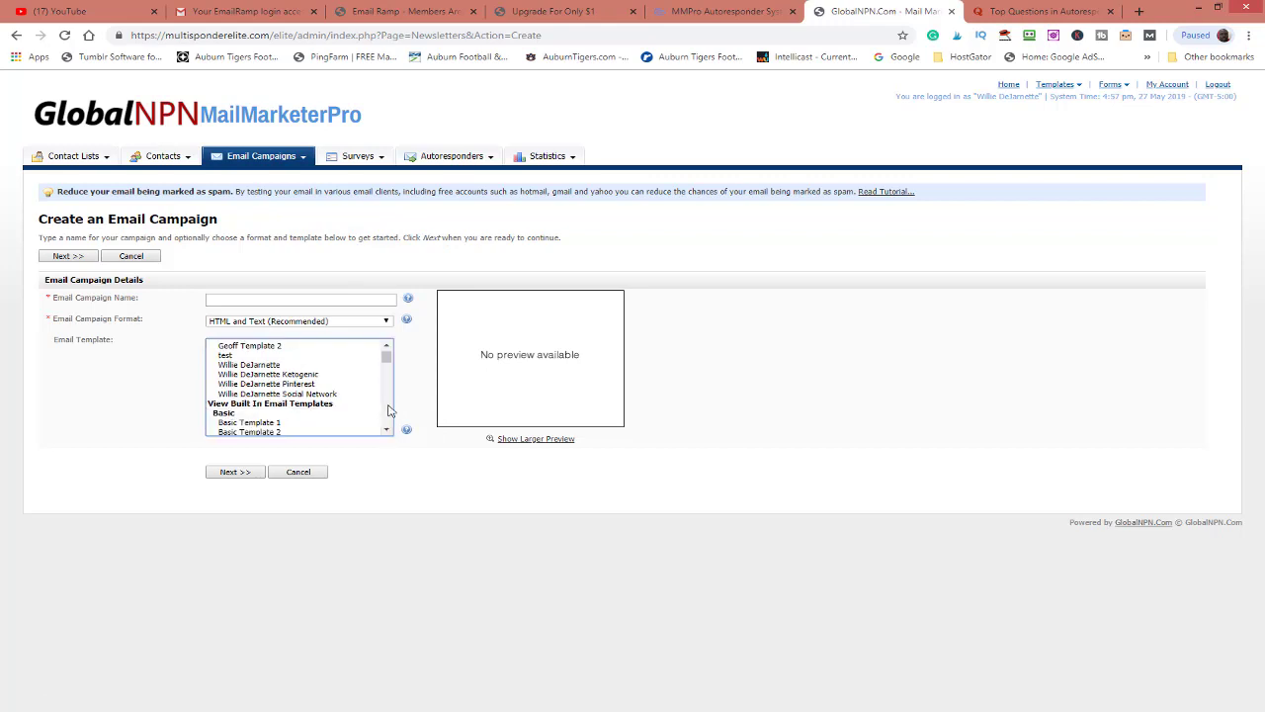
pyautogui.click(307, 394)
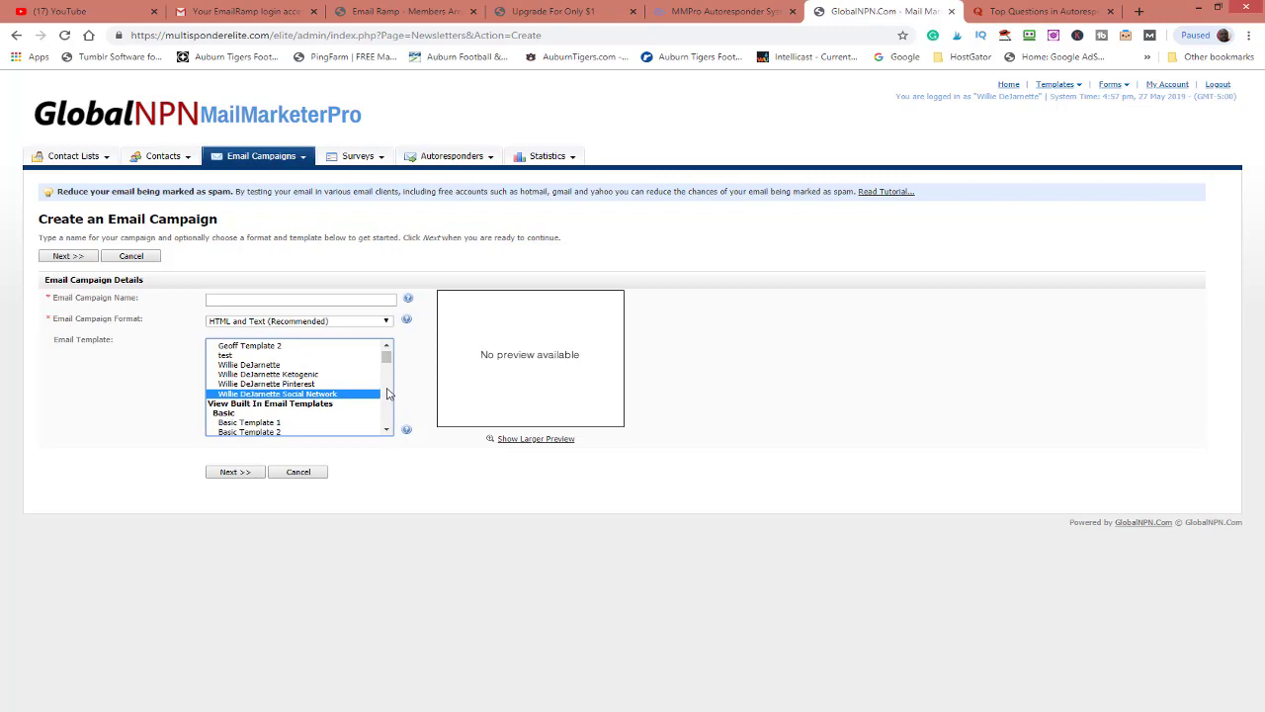
pyautogui.click(294, 384)
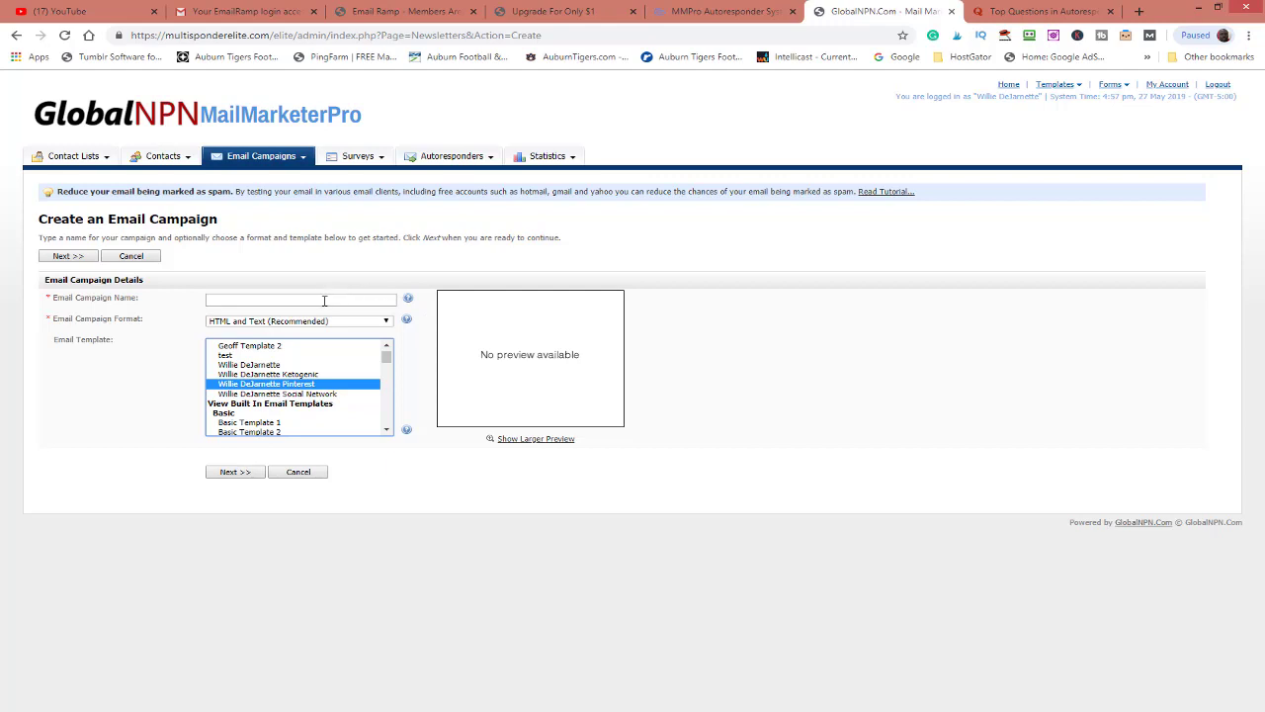
pyautogui.scroll(2, 390, 352)
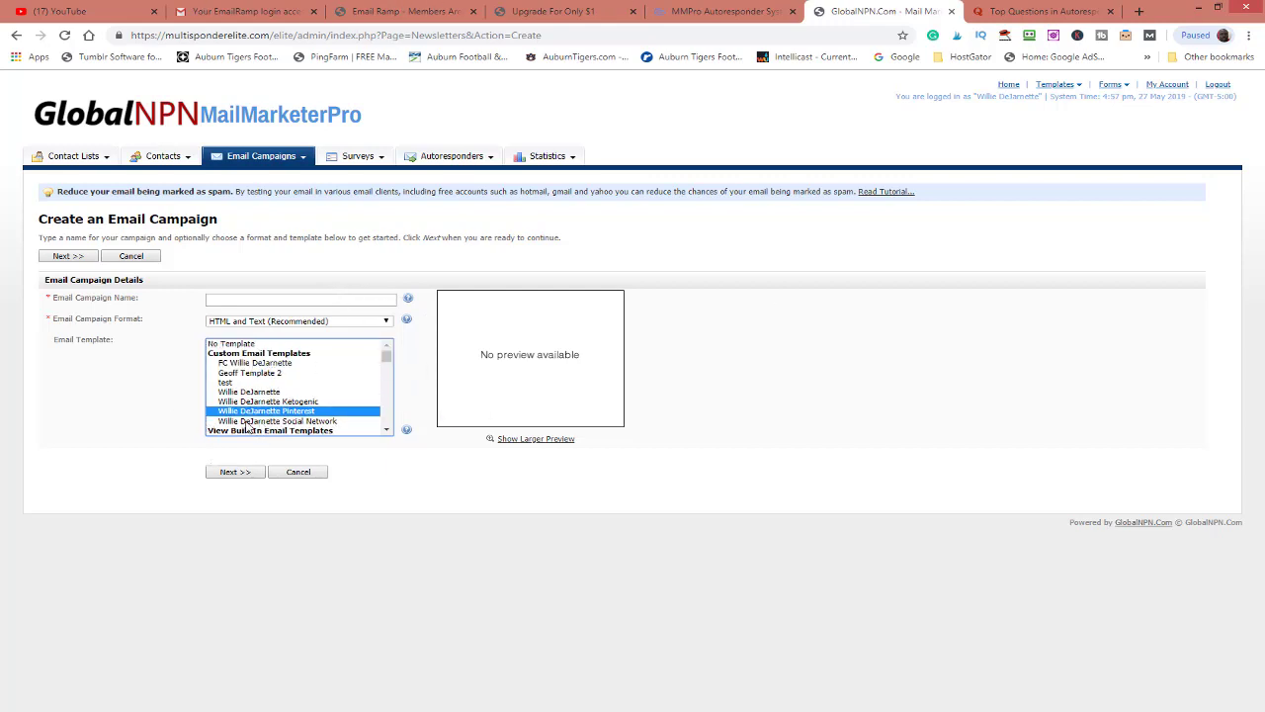
# - Copy the Series Topic text from the Email Ramp edit page
pyautogui.click(380, 10)
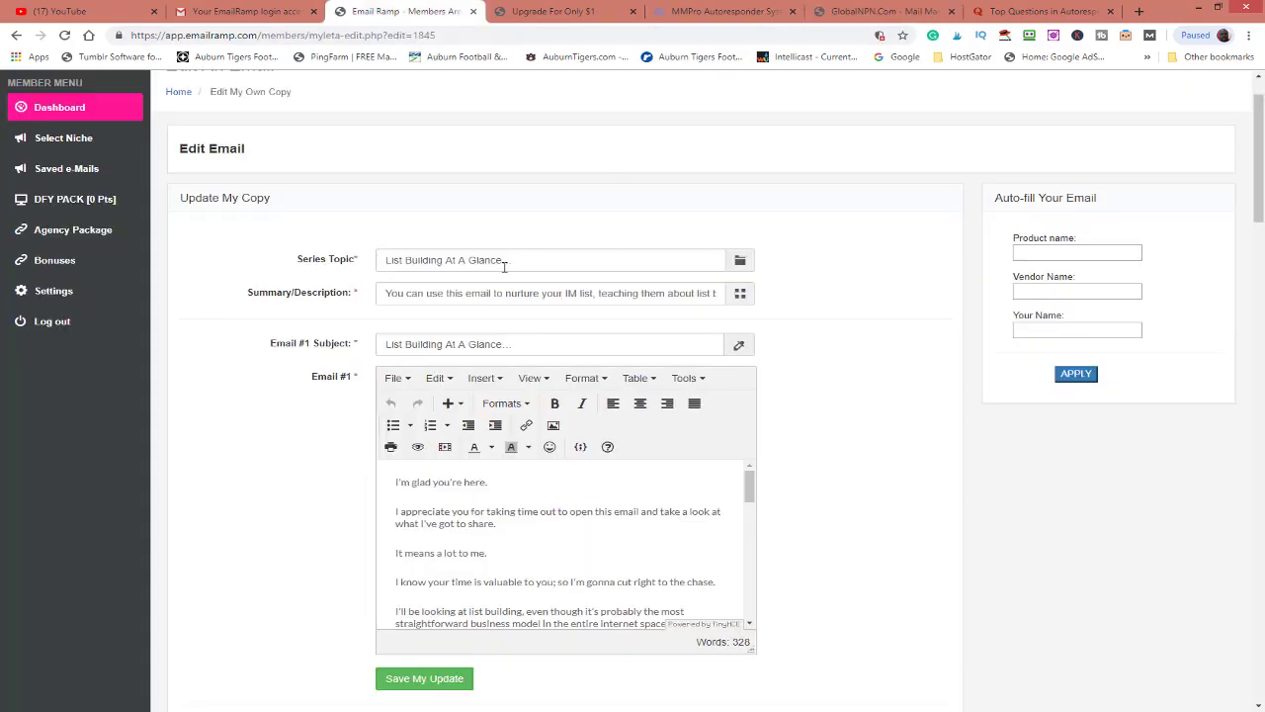
pyautogui.click(423, 260)
pyautogui.hotkey('ctrl', 'a')
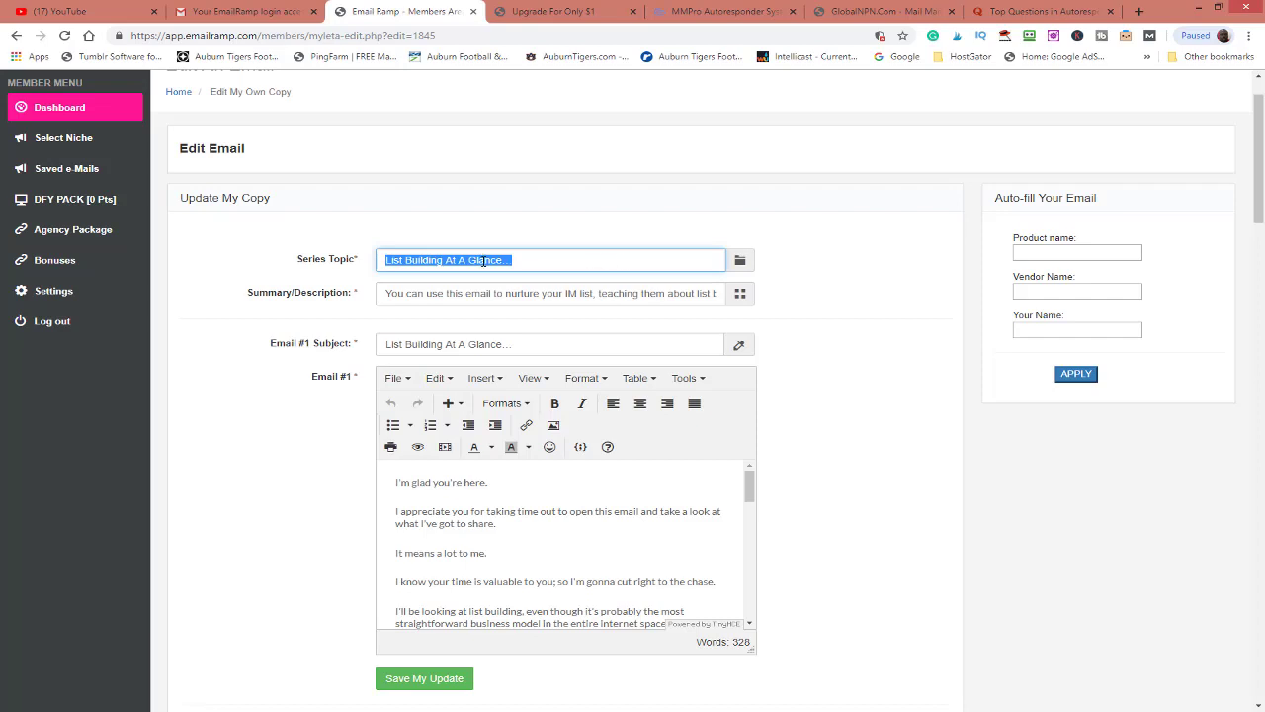
pyautogui.rightClick(483, 262)
pyautogui.click(518, 289)
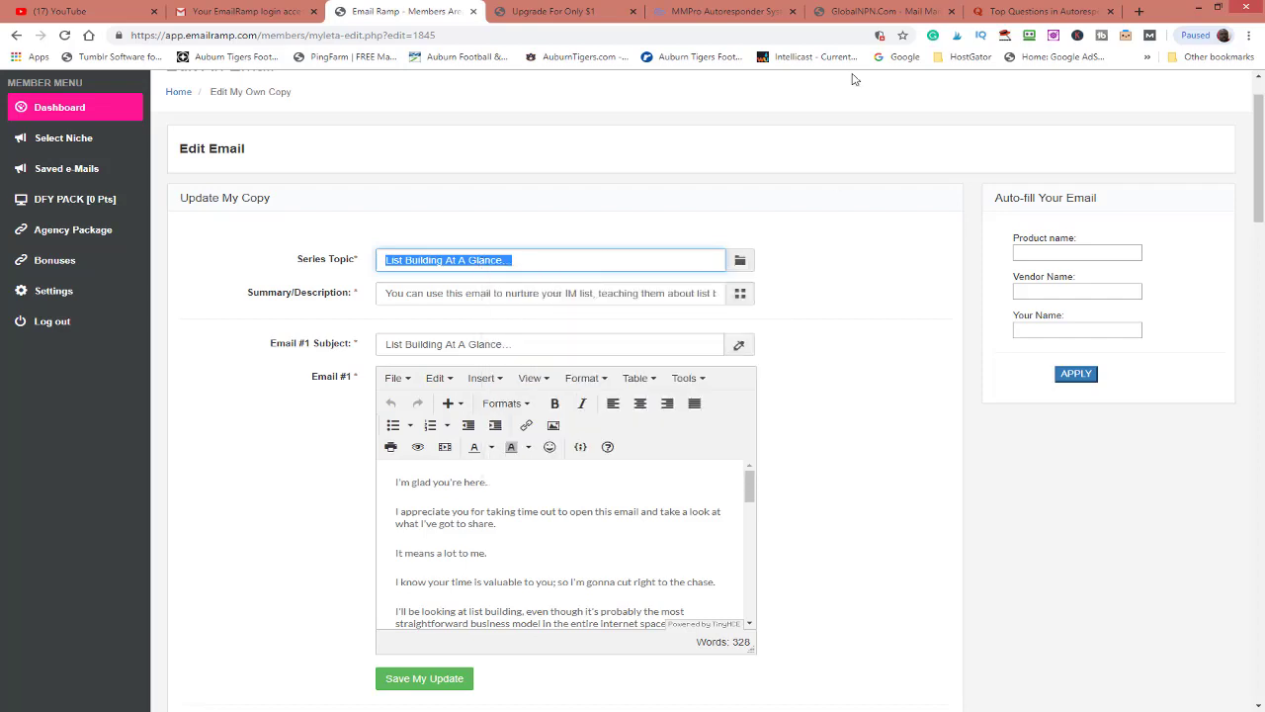
# - Paste 'List Building At A Glance' as the Email Campaign Name and continue with Next >>
pyautogui.click(731, 14)
pyautogui.click(880, 12)
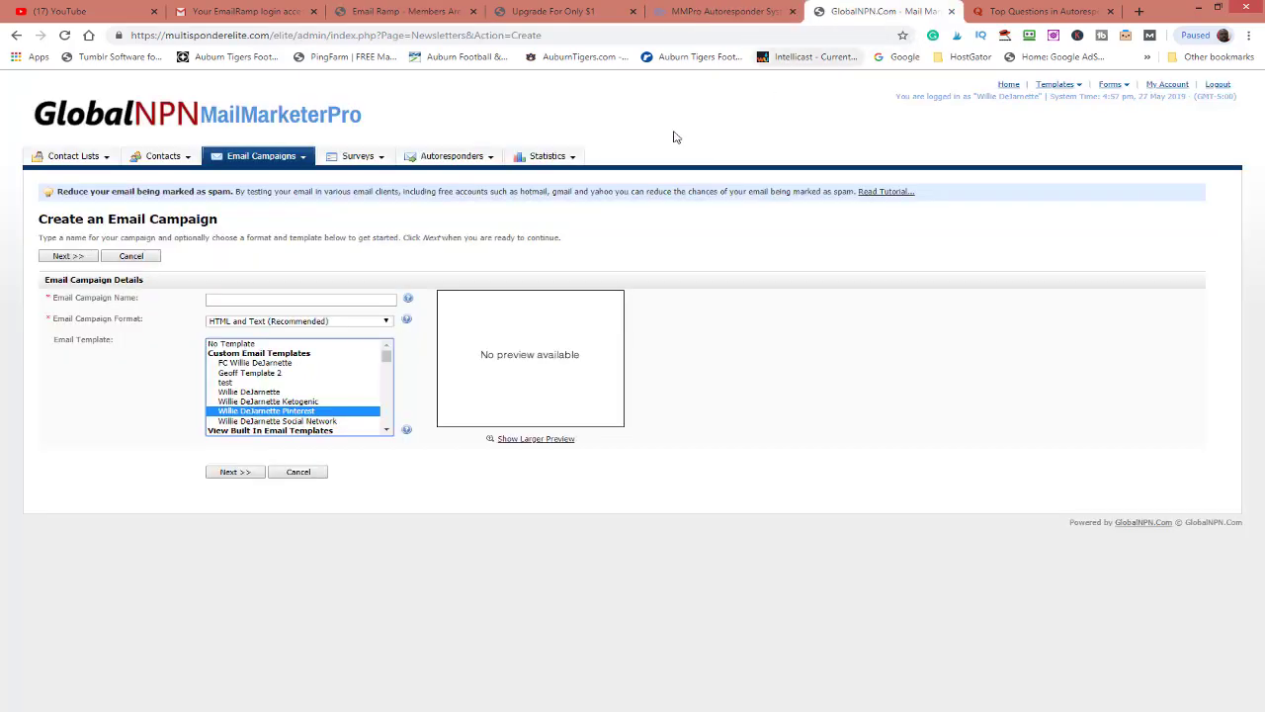
pyautogui.click(227, 300)
pyautogui.rightClick(247, 302)
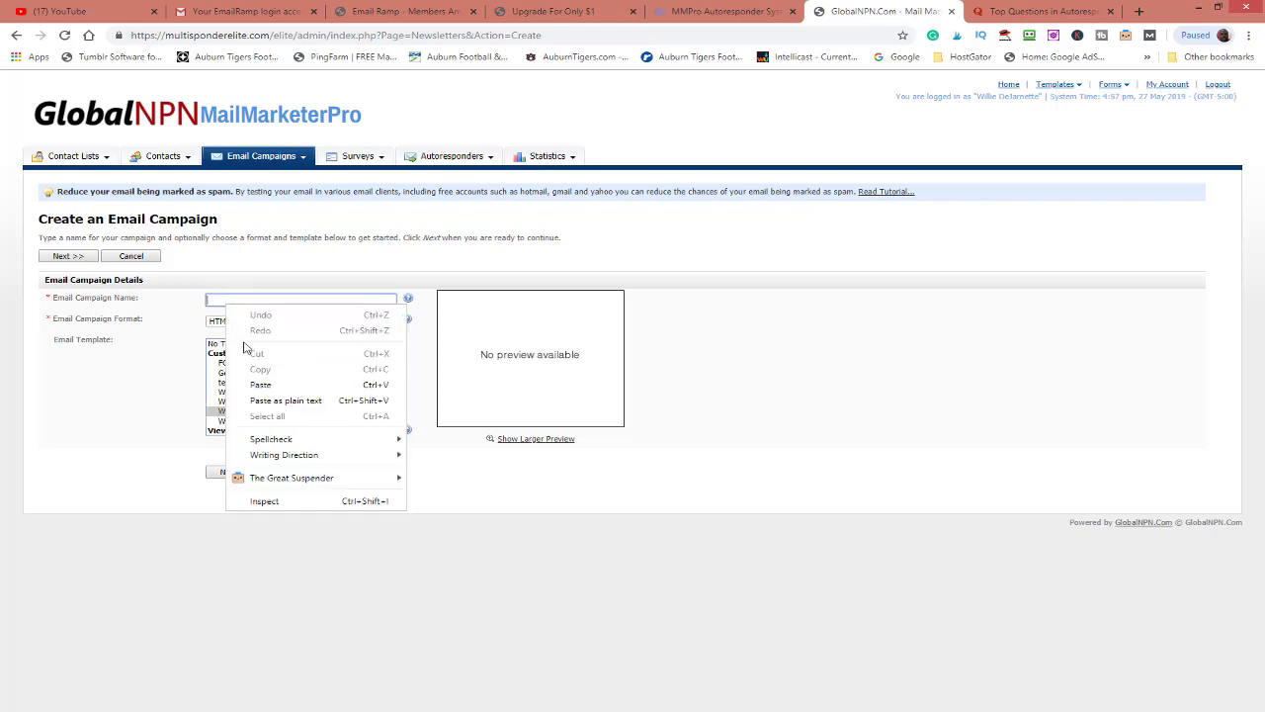
pyautogui.click(272, 387)
pyautogui.click(247, 472)
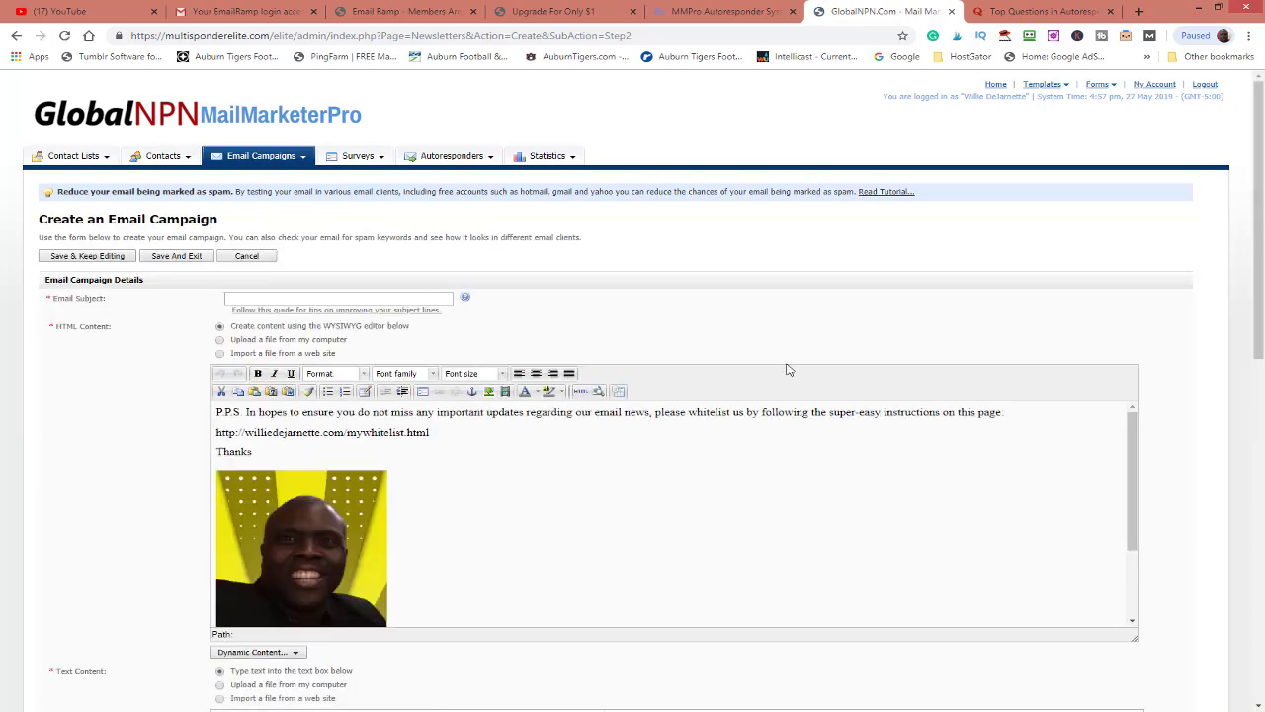
# - Delete the broken image under the signature, near the P.S. line, in the HTML body
pyautogui.moveTo(1135, 501); pyautogui.dragTo(1133, 602)
pyautogui.scroll(2, 1116, 499)
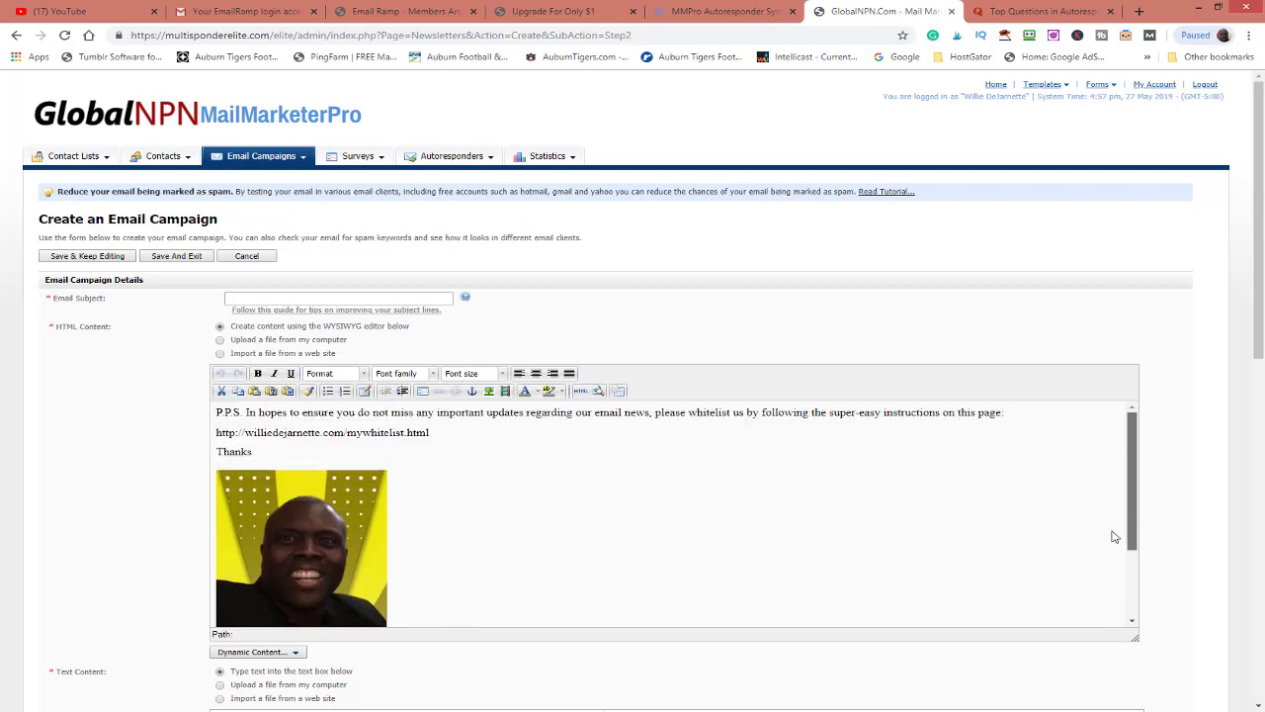
pyautogui.scroll(-2, 1116, 593)
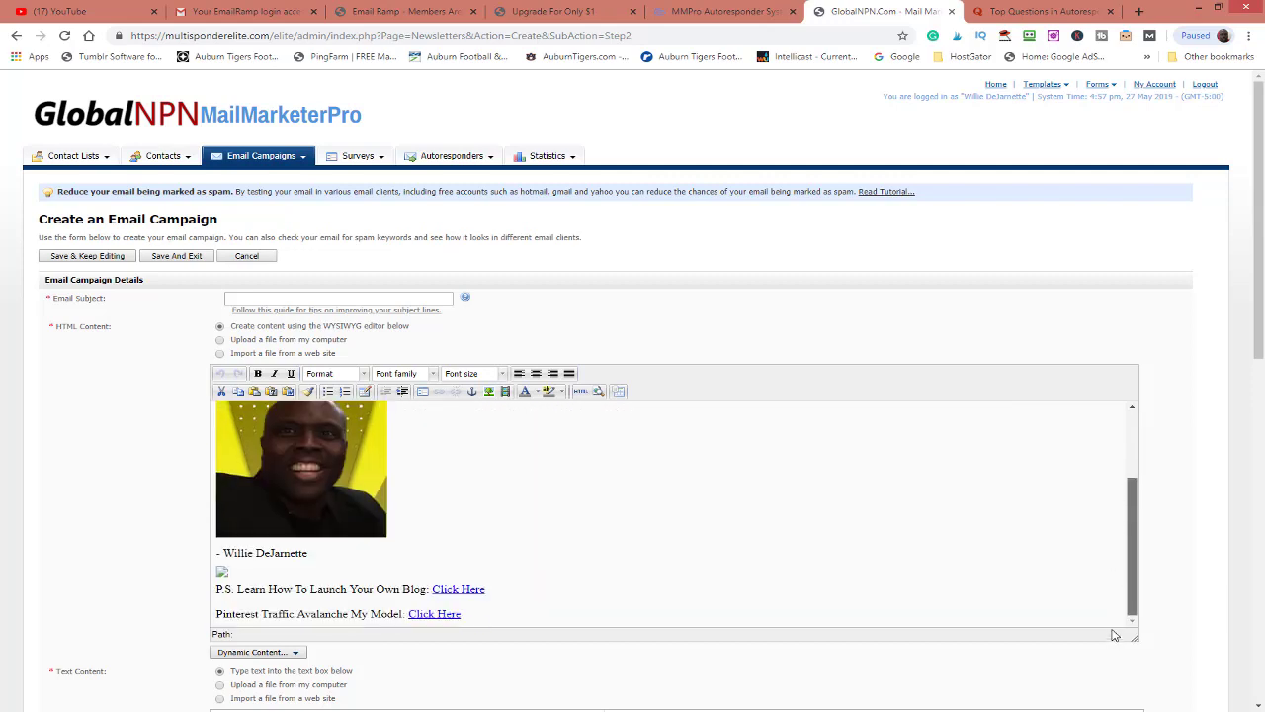
pyautogui.click(223, 575)
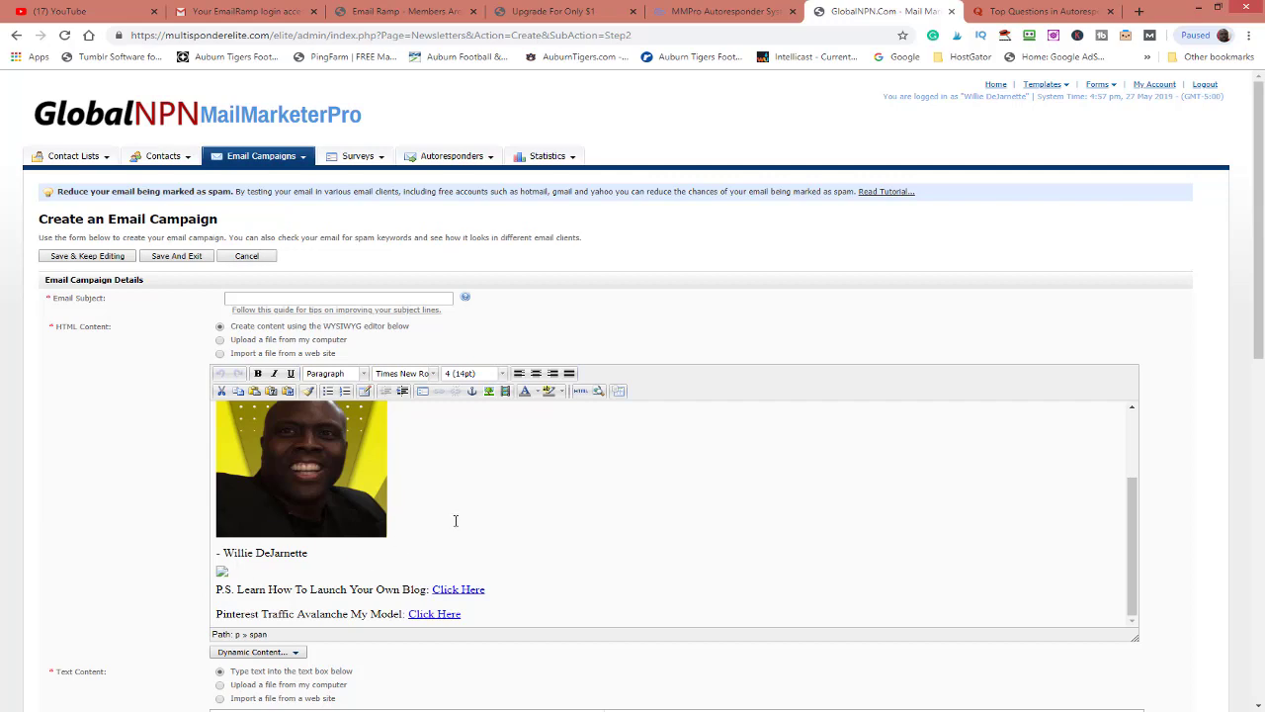
pyautogui.scroll(-1, 456, 521)
pyautogui.click(267, 502)
pyautogui.press('Delete')
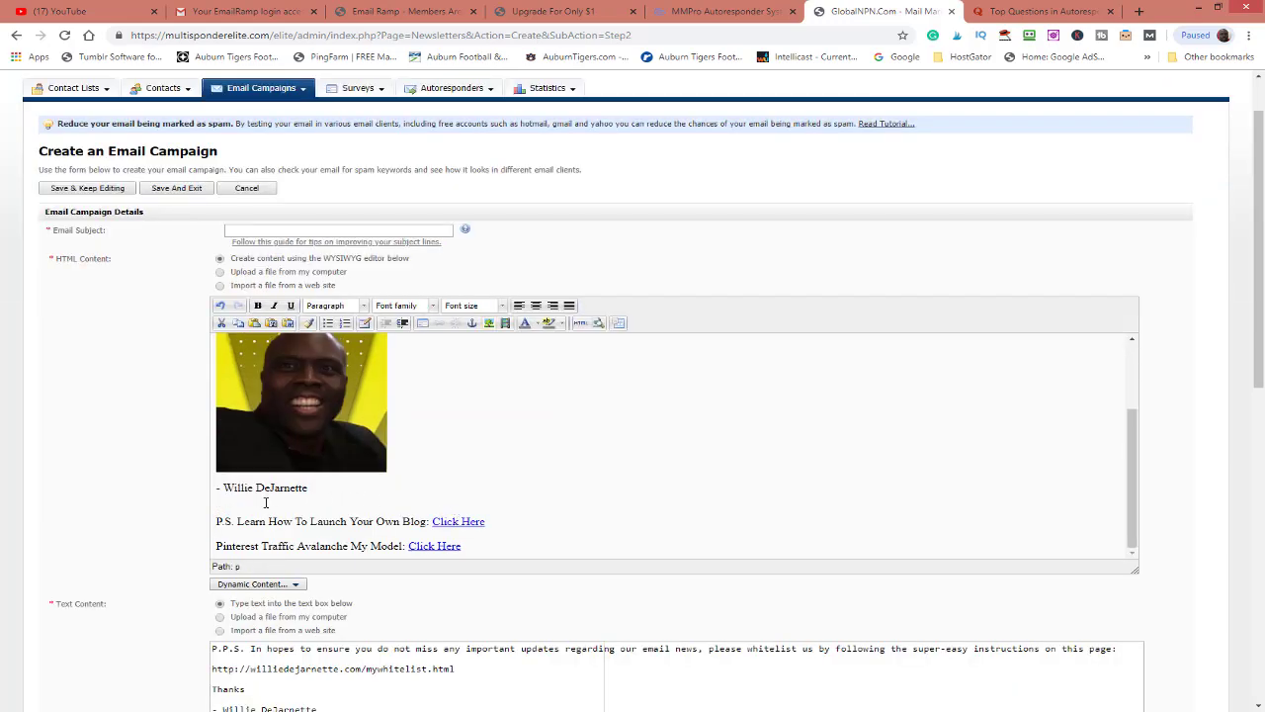
pyautogui.moveTo(1133, 435); pyautogui.dragTo(1135, 370)
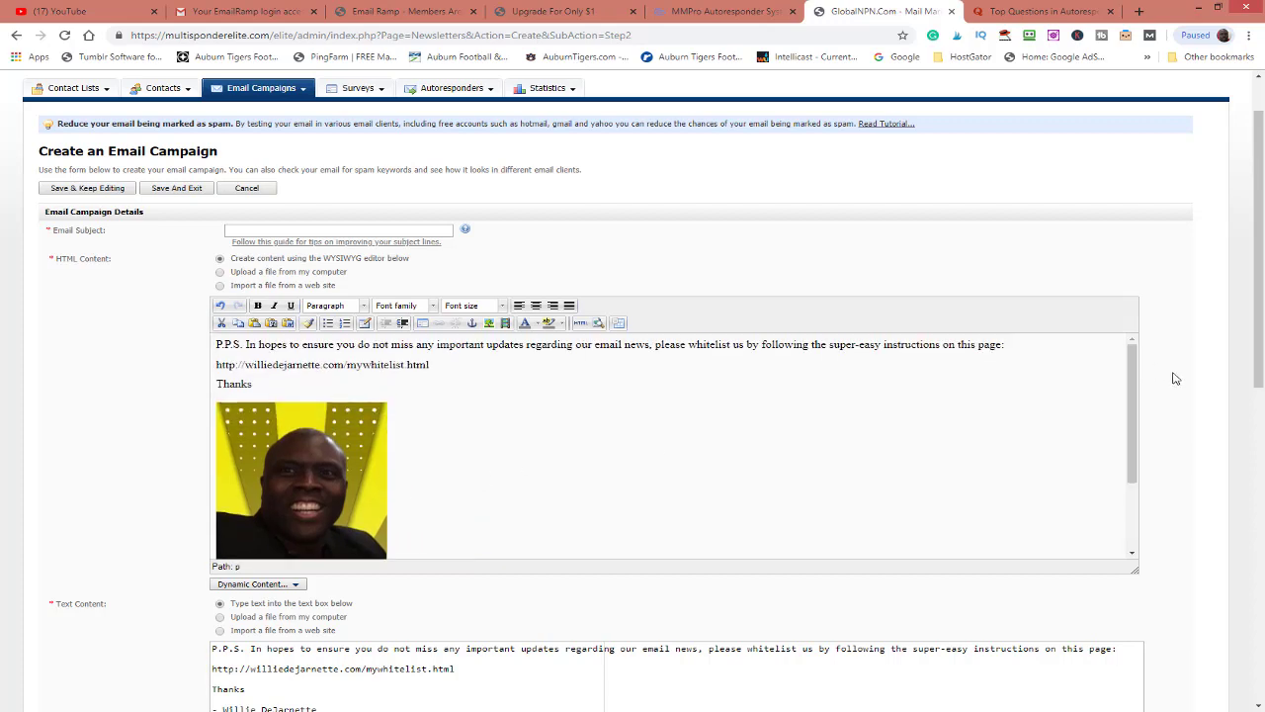
# - Paste 'List Building At A Glance' as the Email Subject, then select the whole EmailRamp email body
pyautogui.rightClick(274, 232)
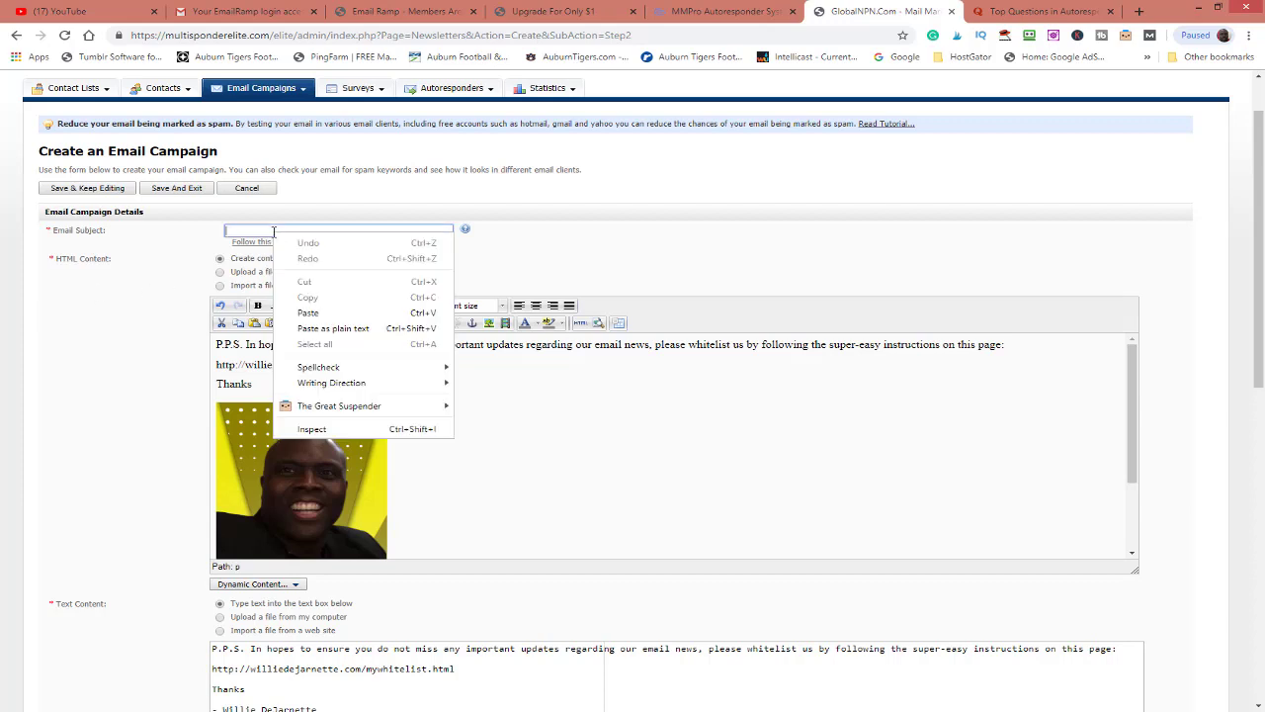
pyautogui.click(307, 312)
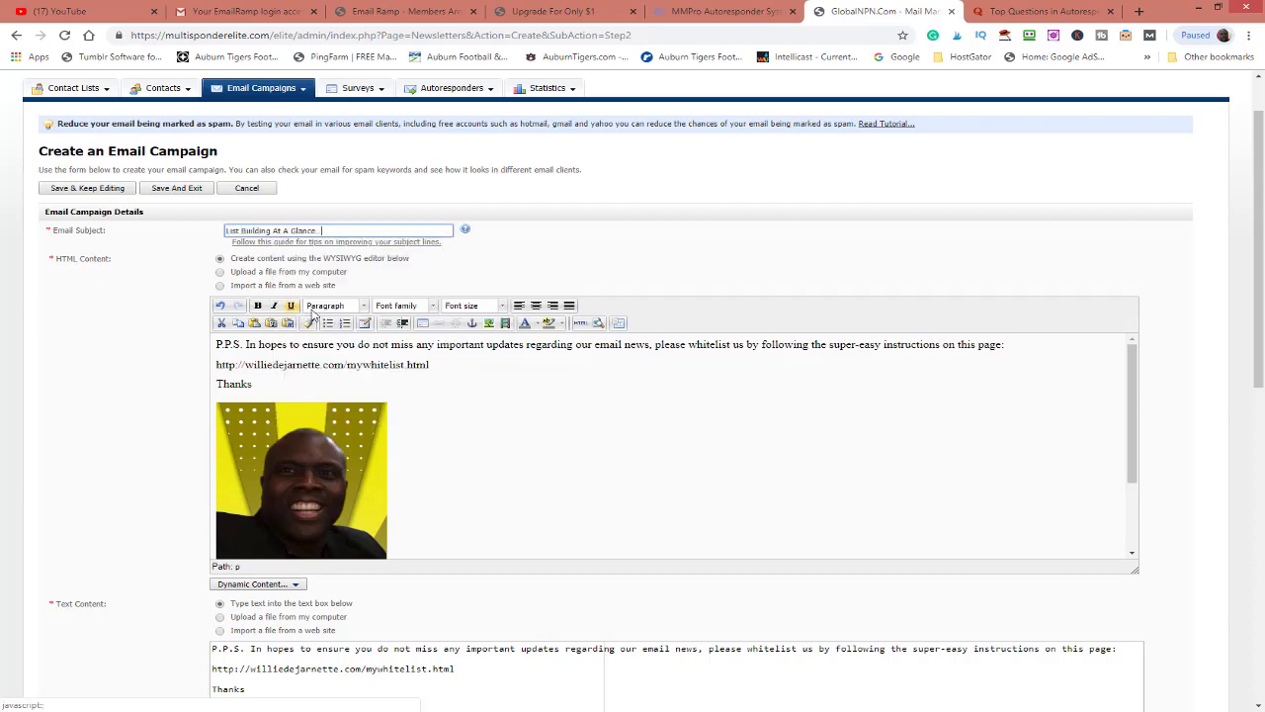
pyautogui.click(561, 12)
pyautogui.click(717, 12)
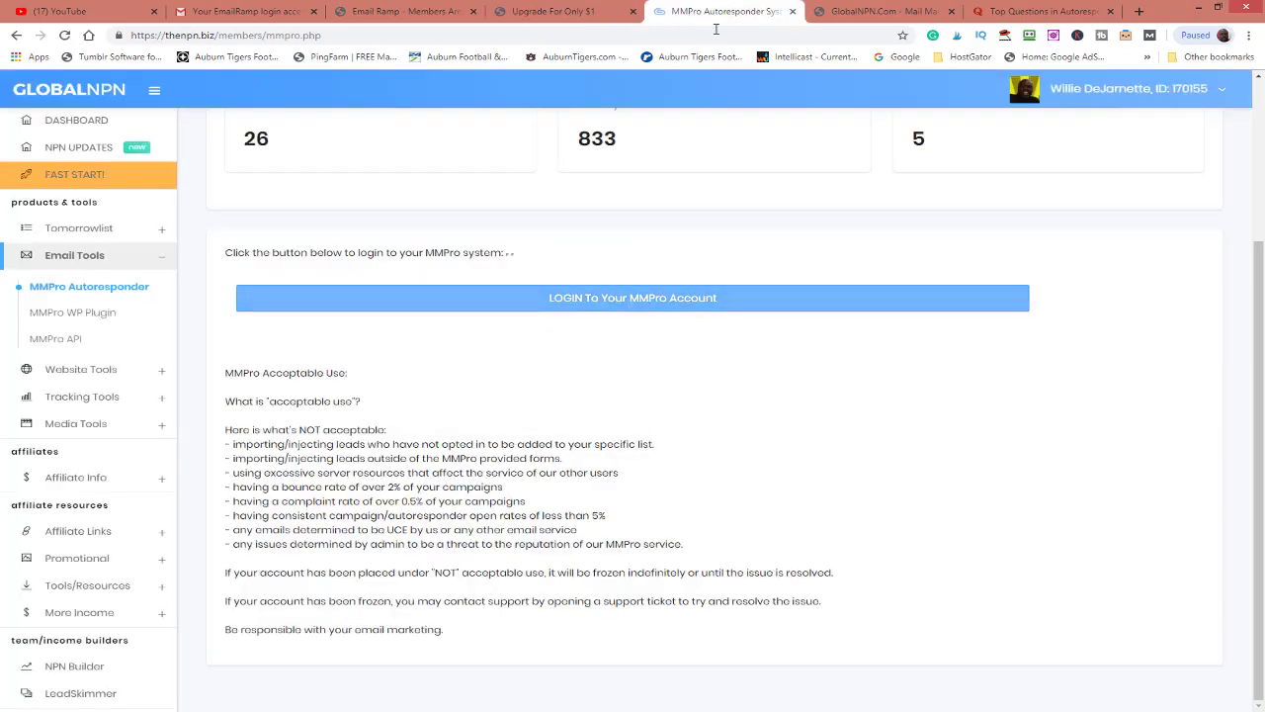
pyautogui.click(382, 11)
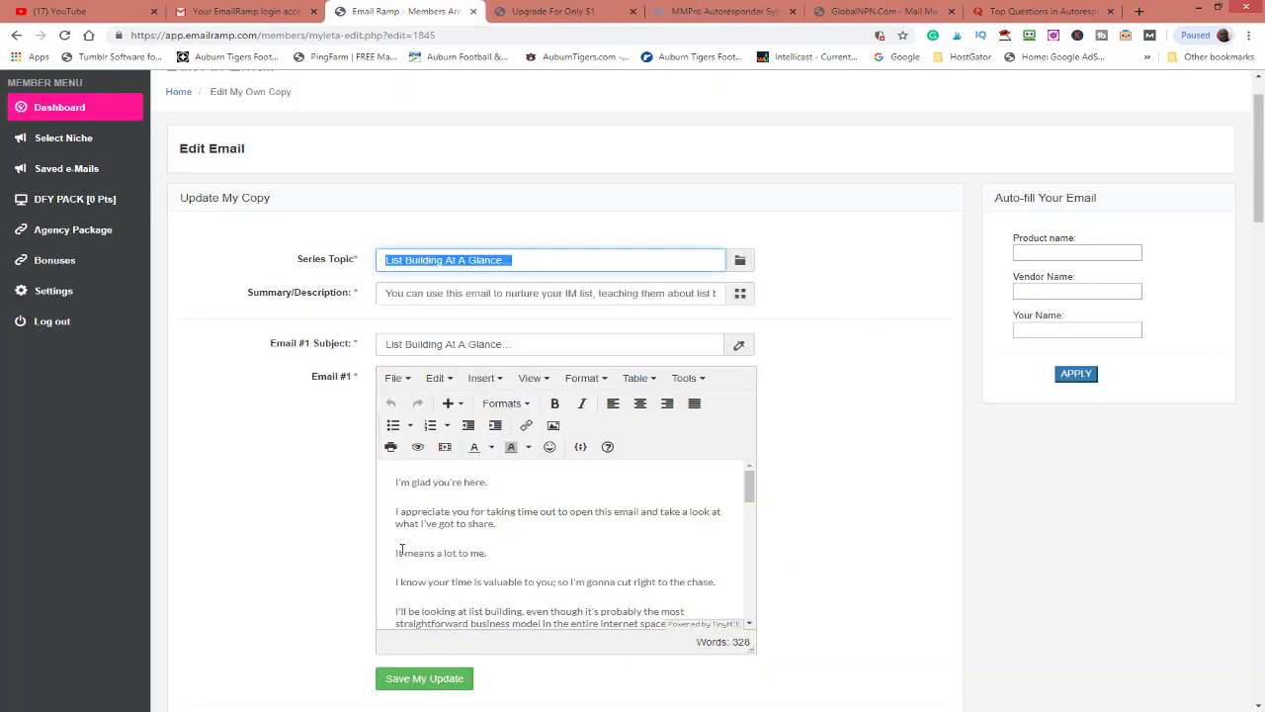
pyautogui.click(390, 482)
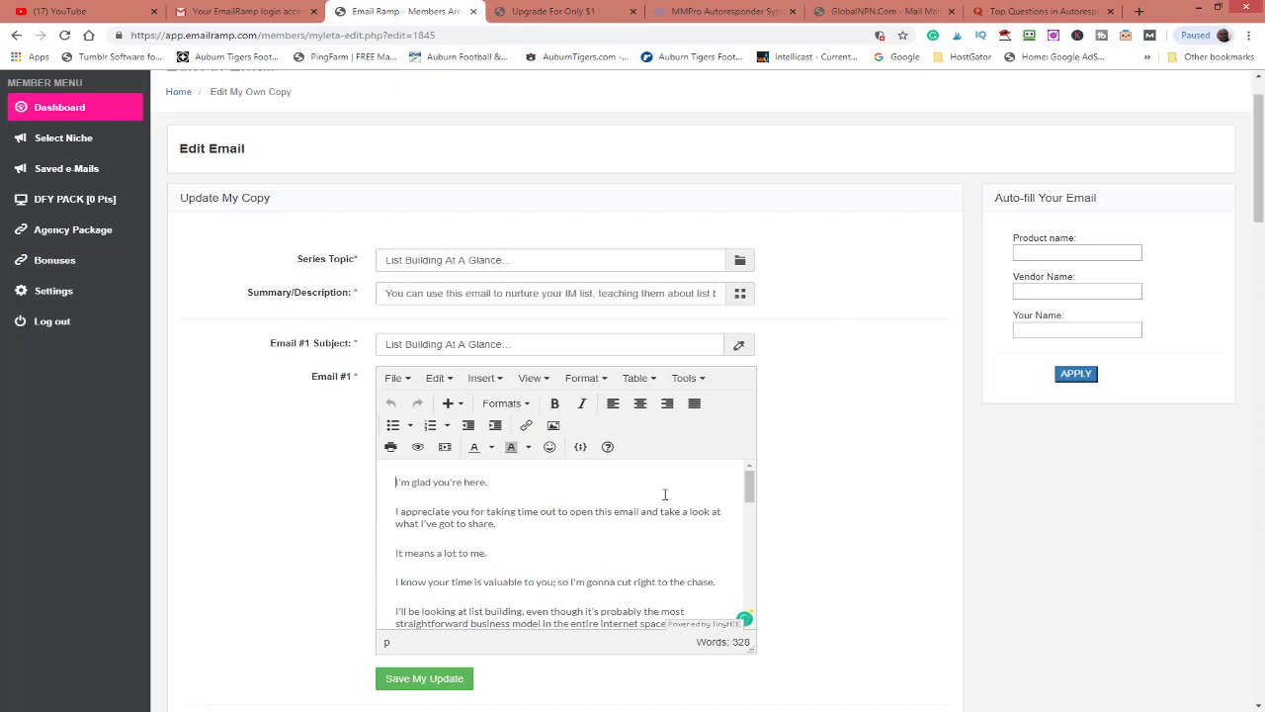
pyautogui.hotkey('ctrl', 'a')
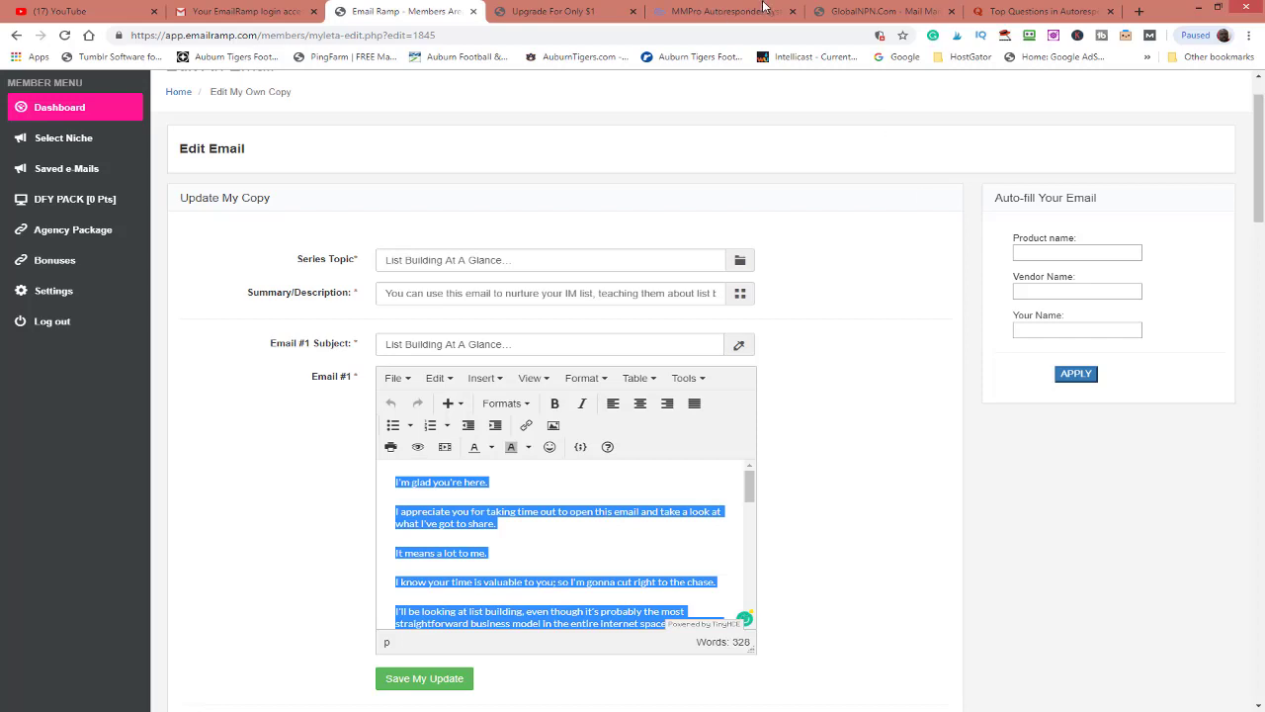
pyautogui.click(898, 18)
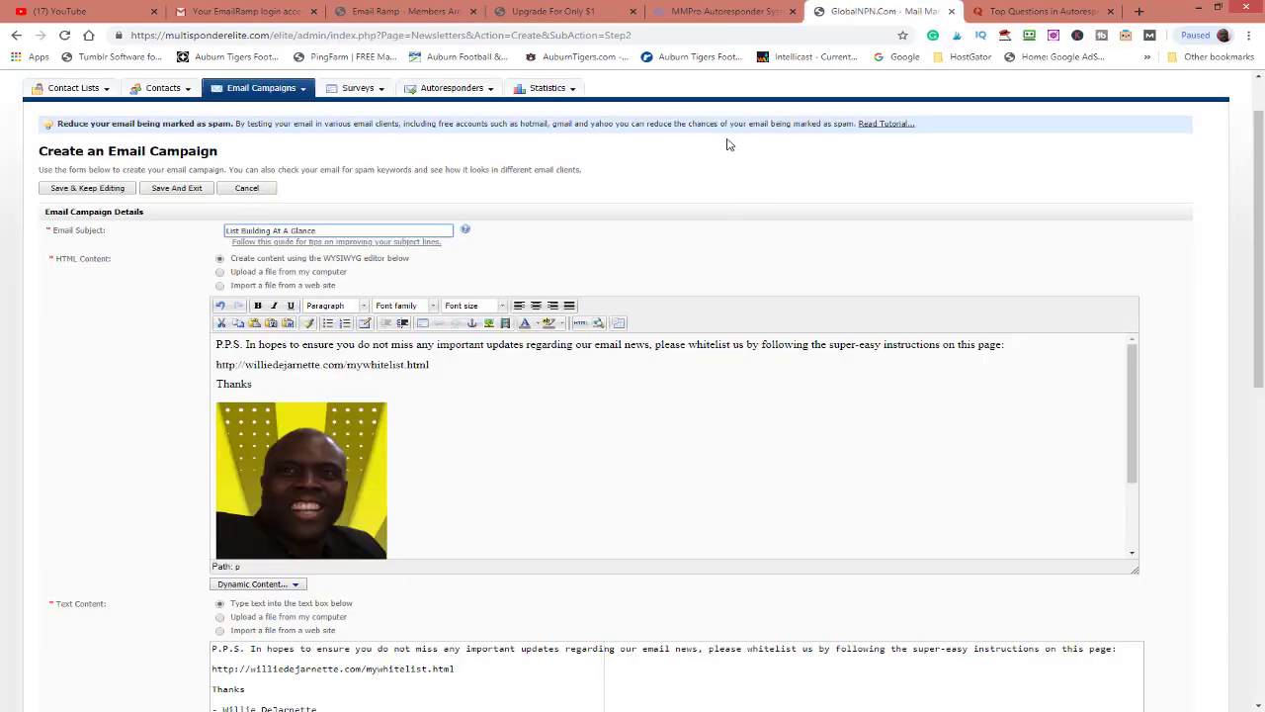
# - Paste the copied email body above the P.P.S. line after two blank lines
pyautogui.click(215, 346)
pyautogui.press('Return')
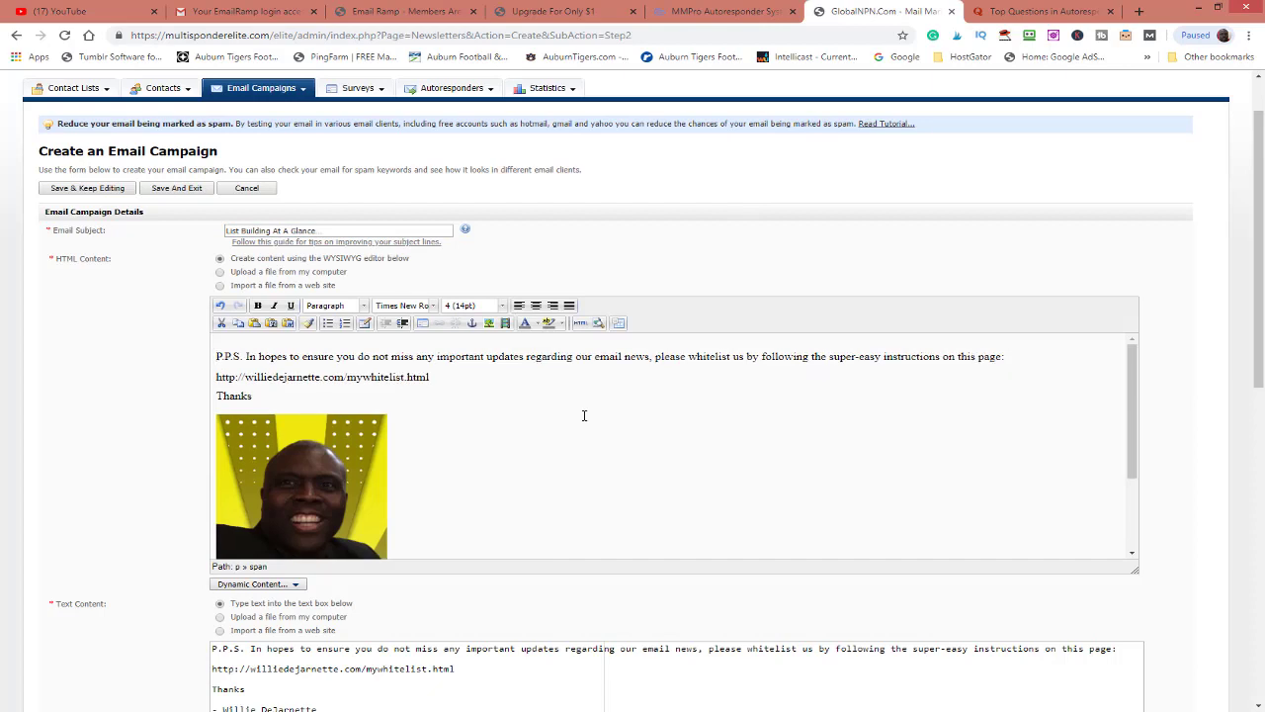
pyautogui.press('Return')
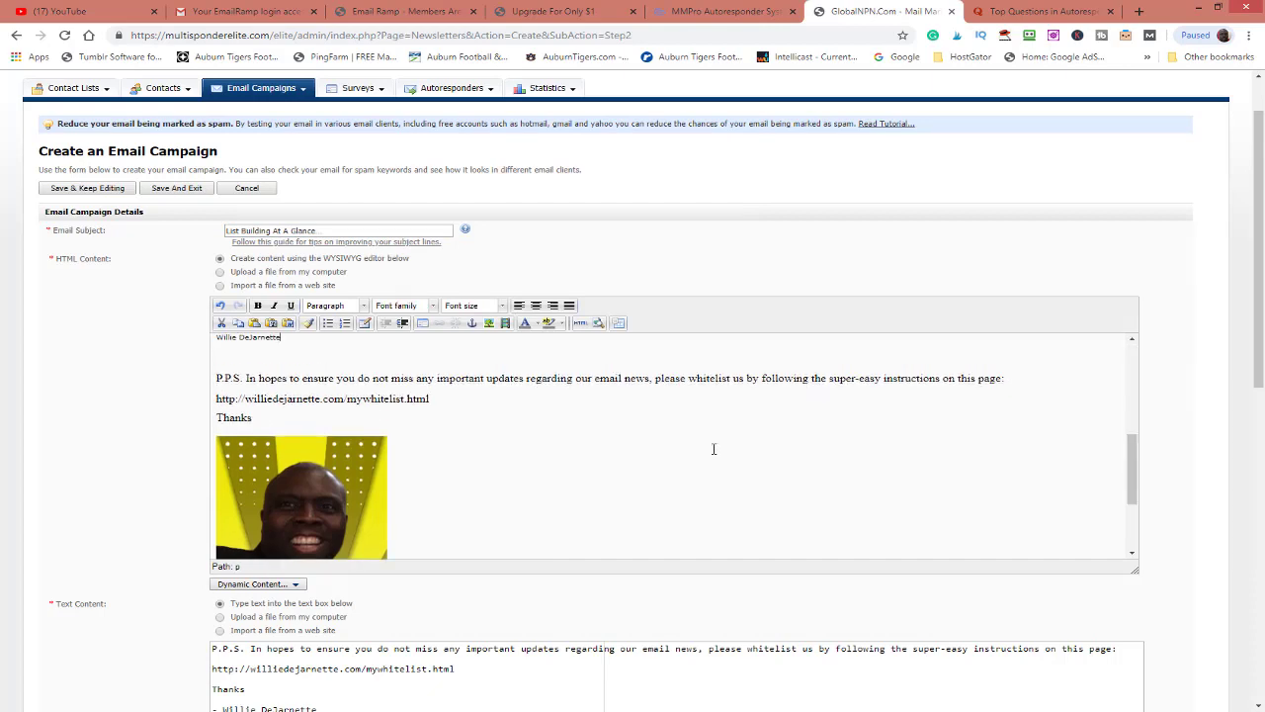
pyautogui.hotkey('ctrl', 'v')
pyautogui.scroll(2, 721, 442)
pyautogui.scroll(-6, 723, 440)
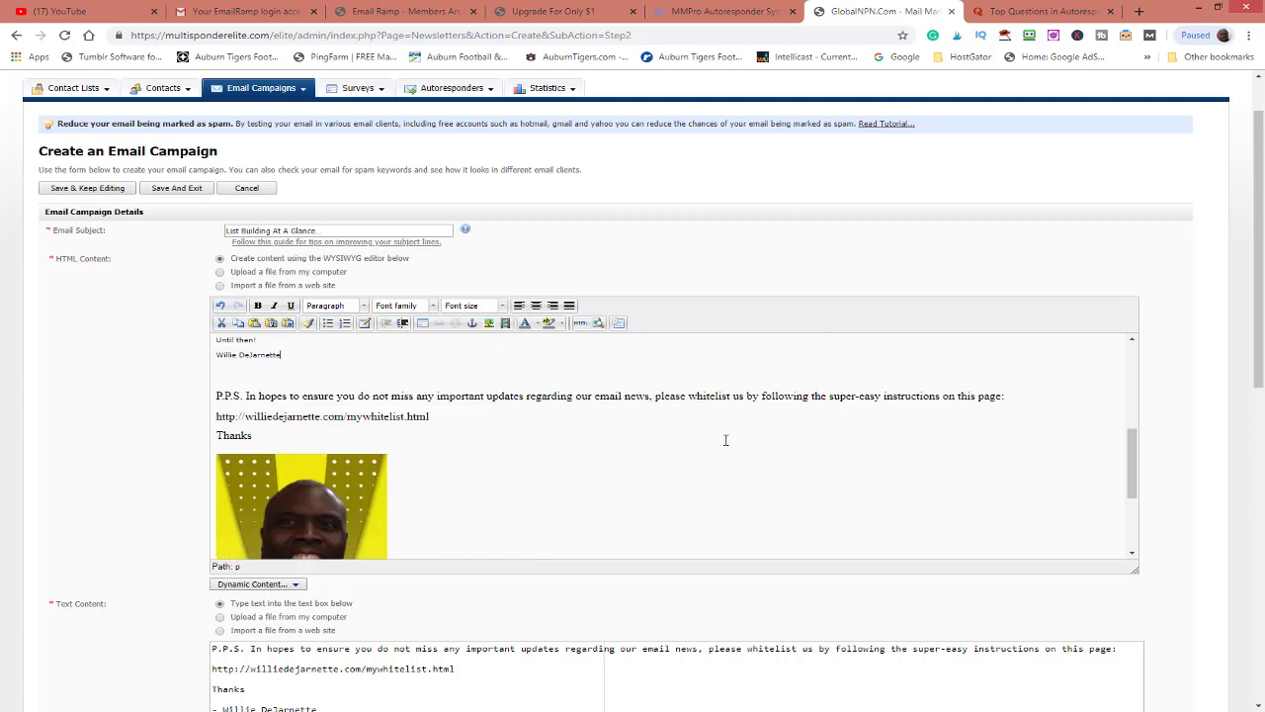
pyautogui.scroll(2, 730, 435)
# - Set the pasted email text to font size 4 (14pt)
pyautogui.moveTo(285, 424); pyautogui.dragTo(143, 267)
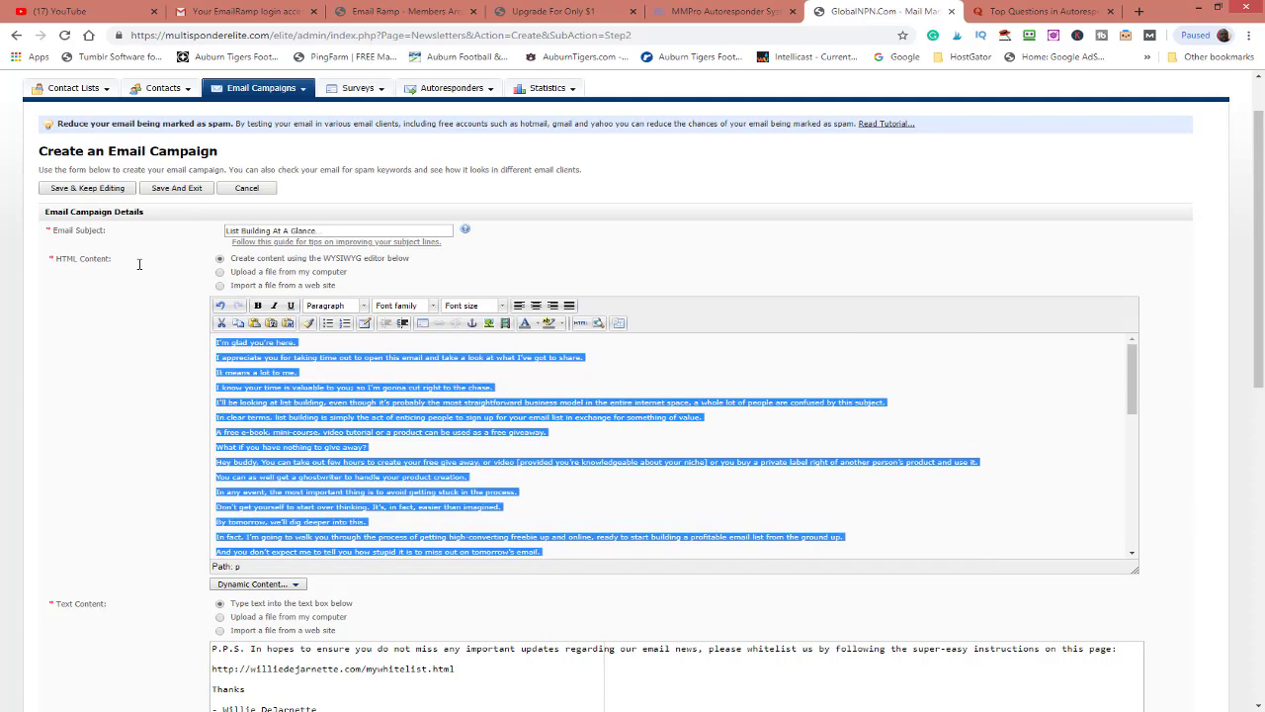
pyautogui.click(503, 305)
pyautogui.click(485, 384)
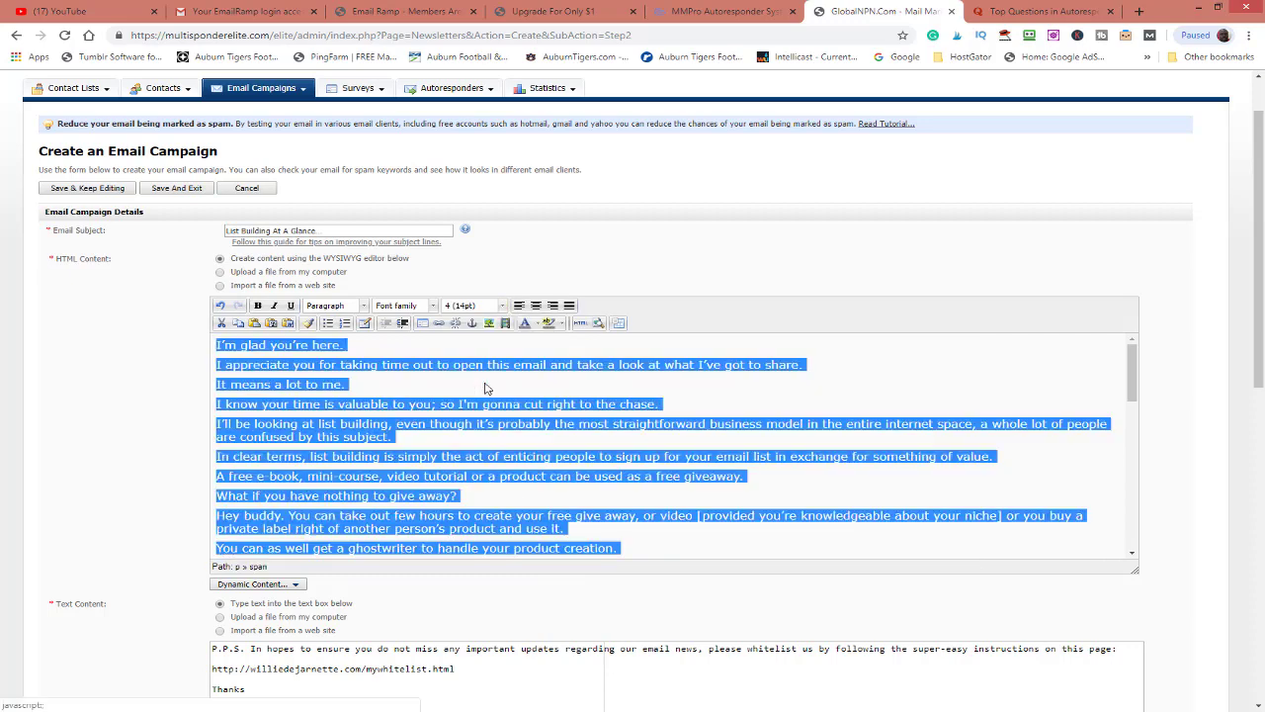
pyautogui.click(769, 377)
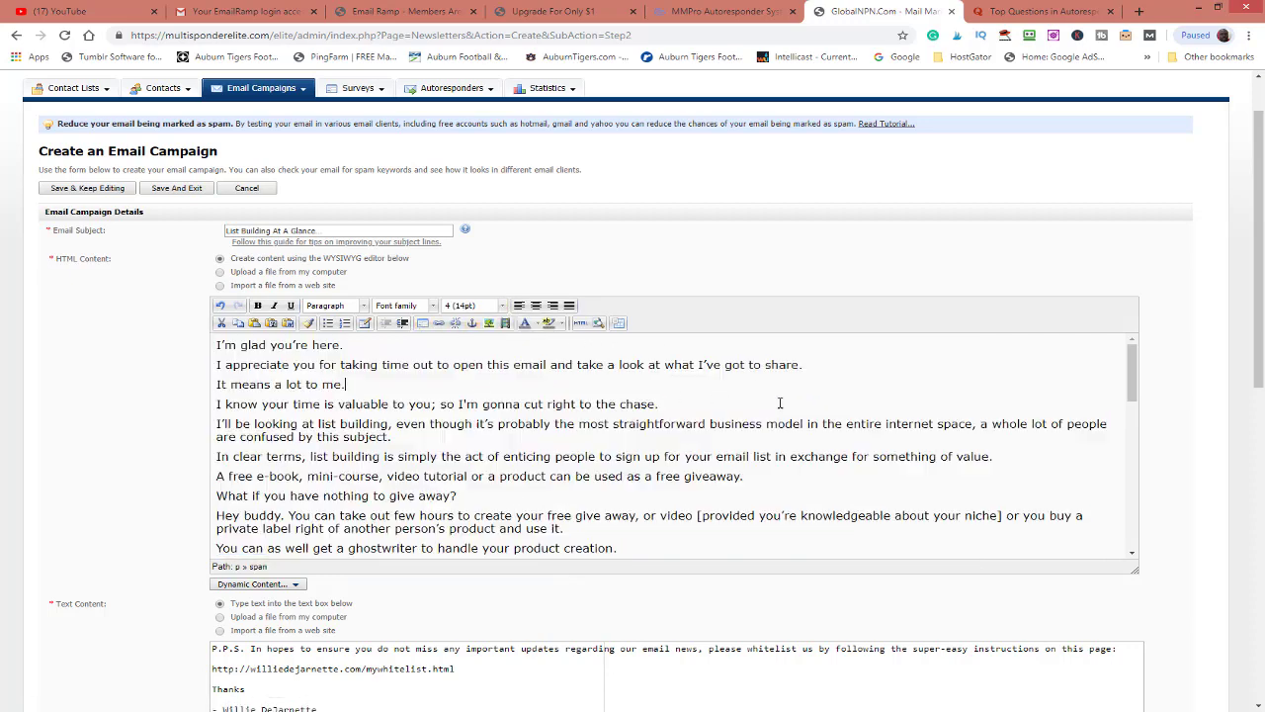
pyautogui.scroll(-6, 768, 403)
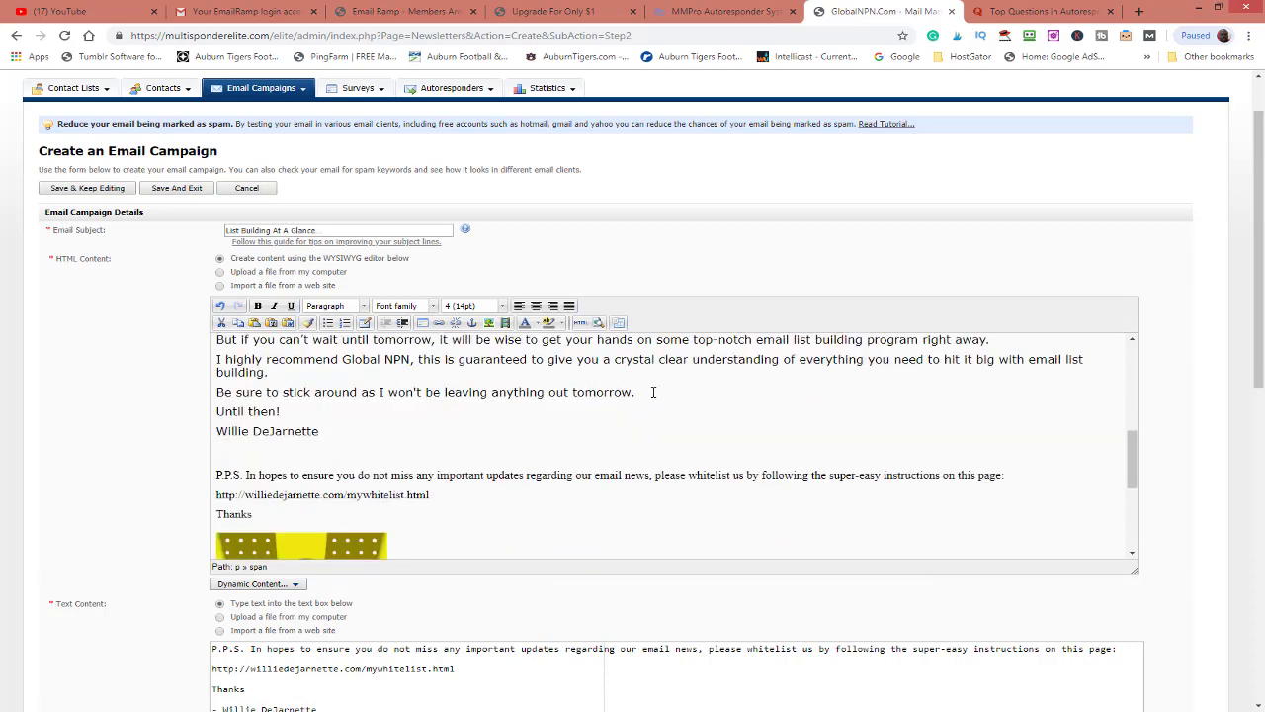
pyautogui.scroll(10, 652, 391)
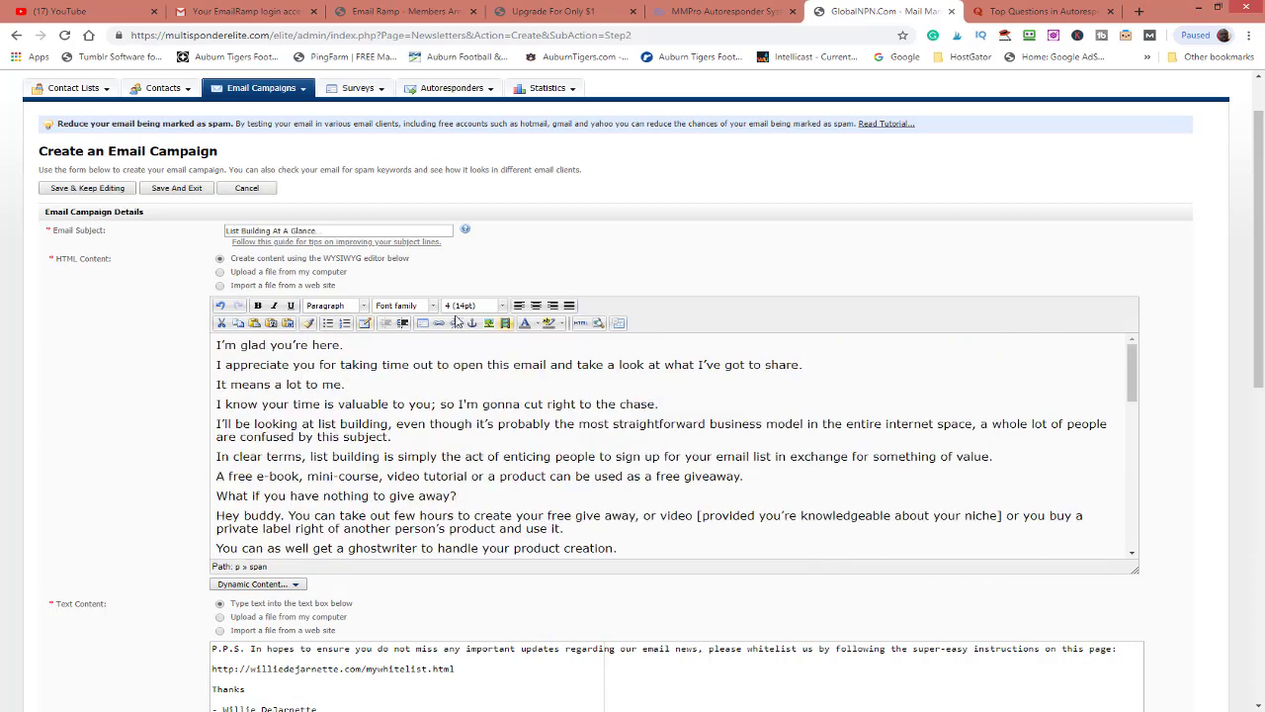
pyautogui.scroll(-10, 544, 395)
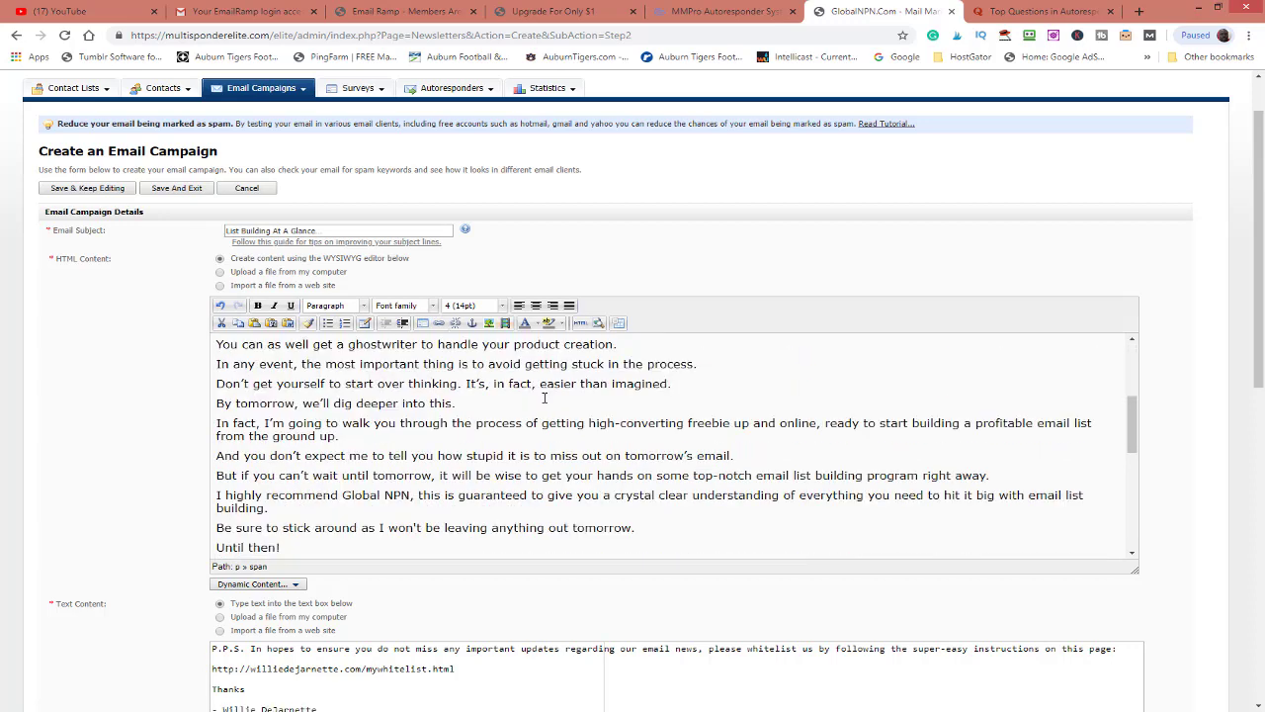
pyautogui.scroll(-2, 539, 411)
# - Apply the Times New Roman font to the pasted email text
pyautogui.click(521, 477)
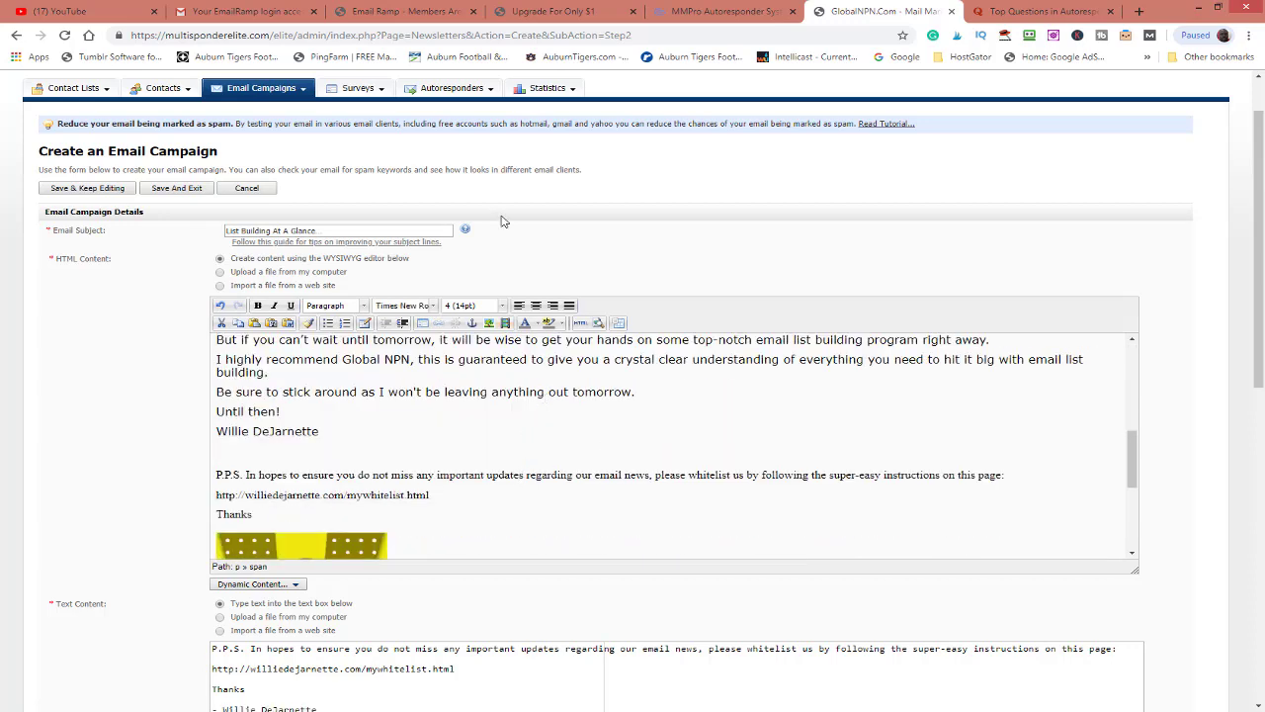
pyautogui.moveTo(346, 430); pyautogui.dragTo(447, 310)
pyautogui.click(432, 305)
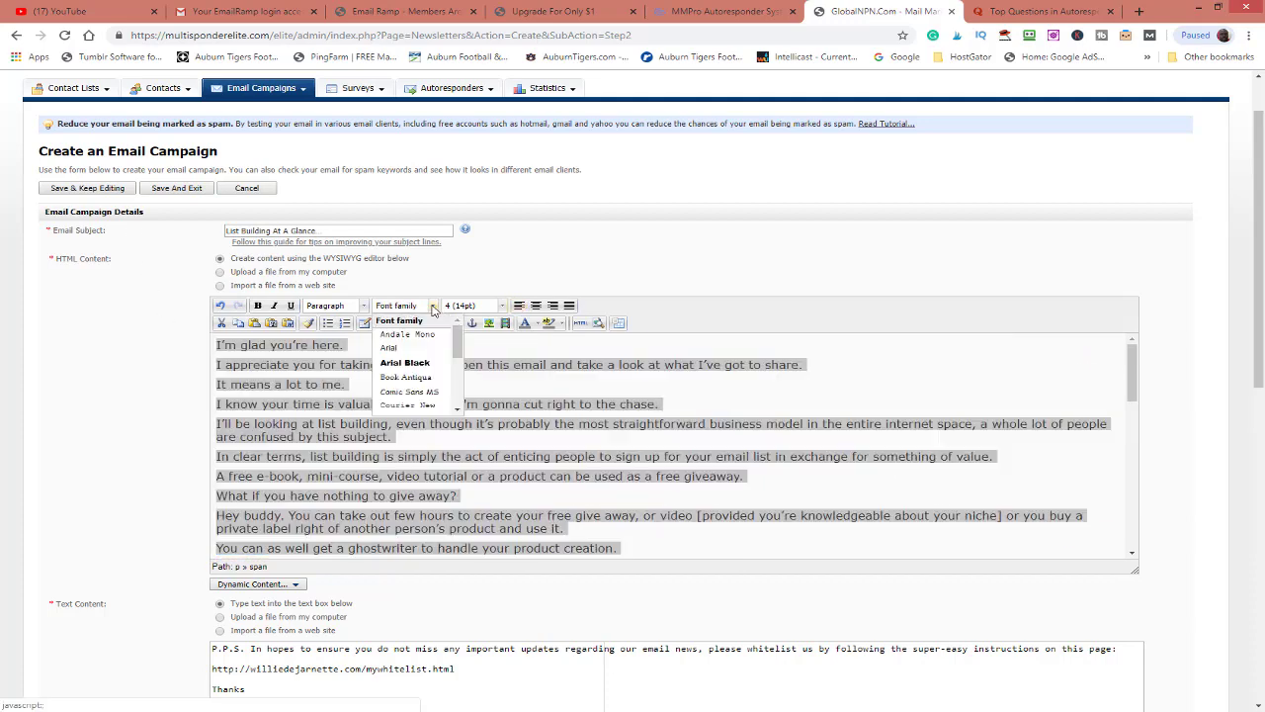
pyautogui.moveTo(456, 348); pyautogui.dragTo(455, 388)
pyautogui.click(412, 368)
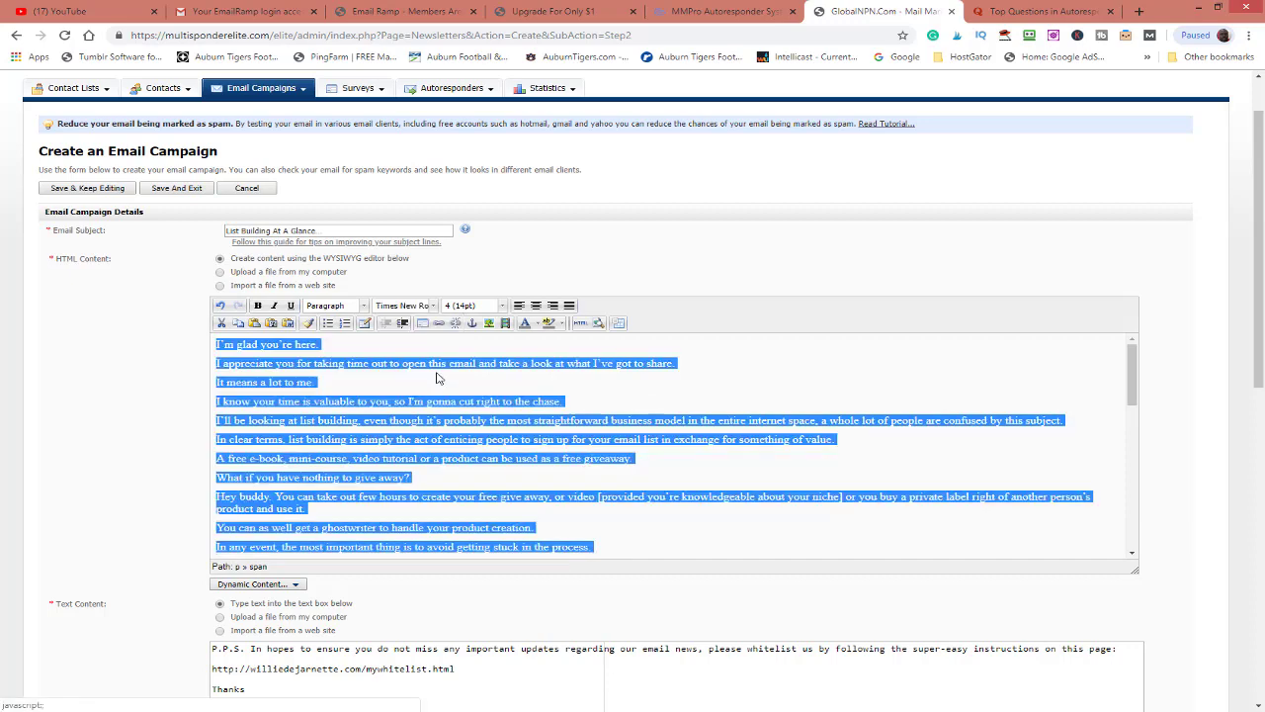
pyautogui.click(651, 420)
# - Remove the extra blank line above the P.P.S
pyautogui.scroll(-5, 651, 419)
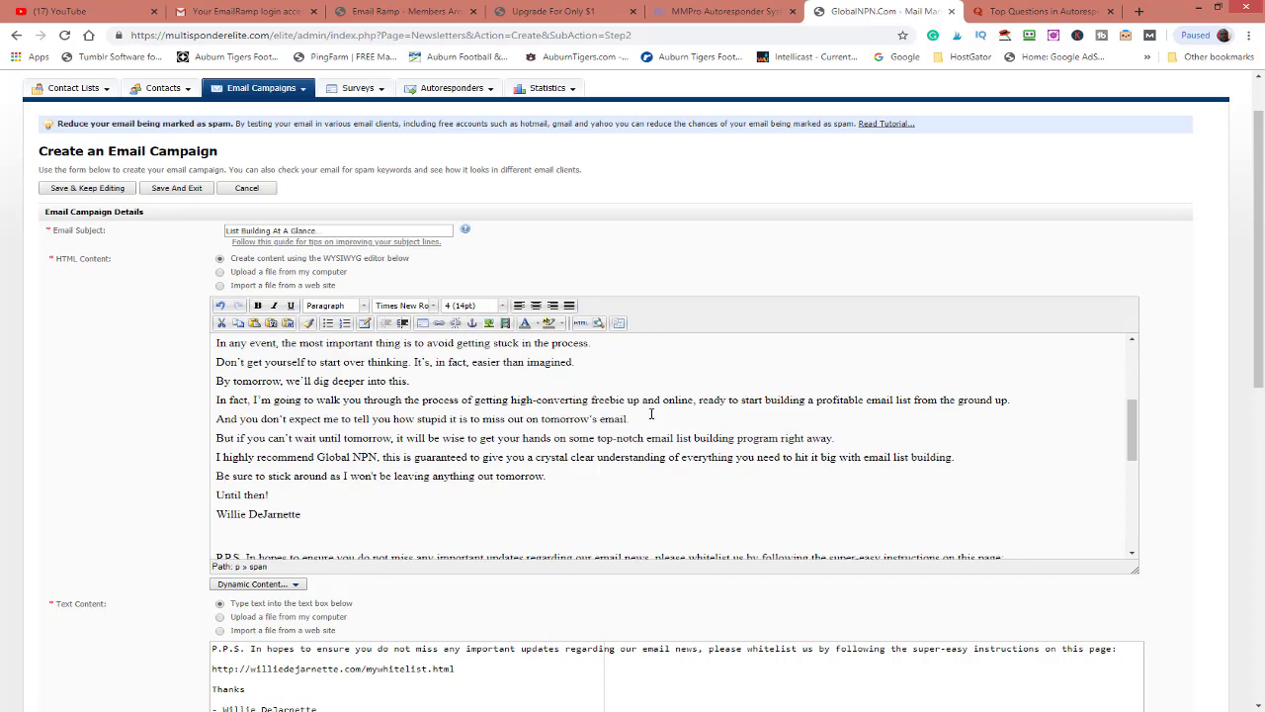
pyautogui.click(336, 477)
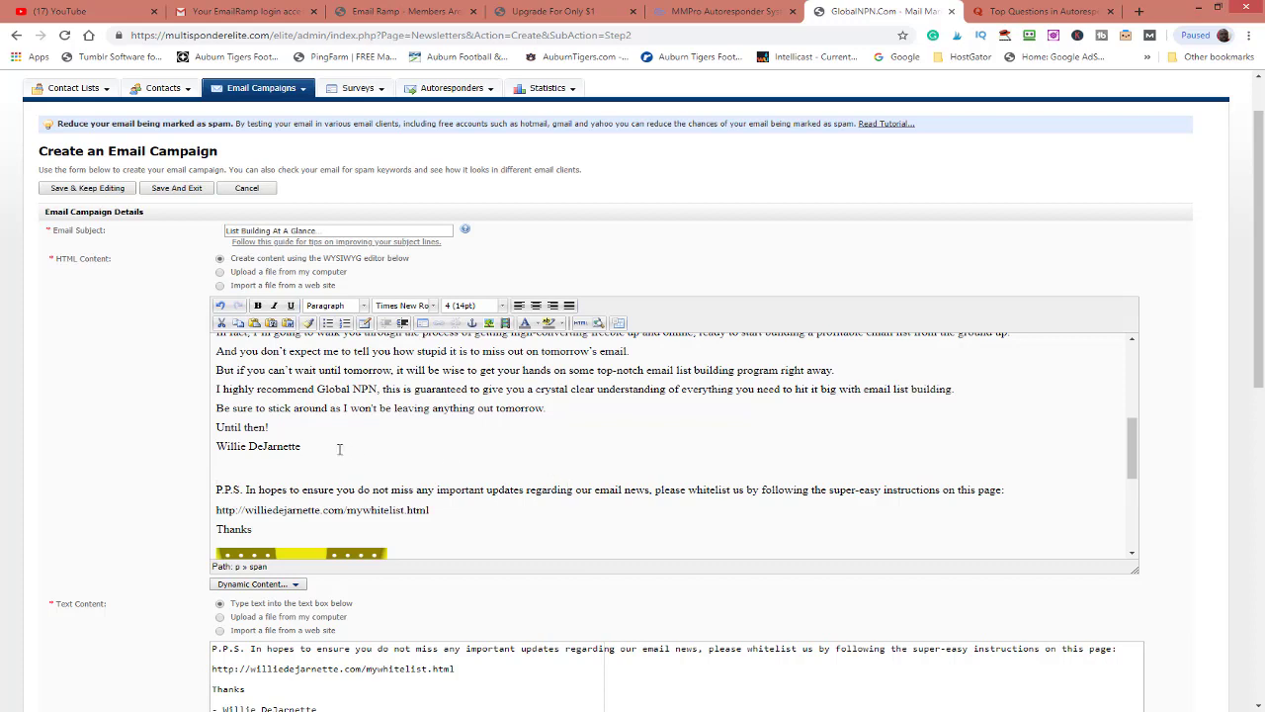
pyautogui.press('Delete')
pyautogui.scroll(-1, 340, 450)
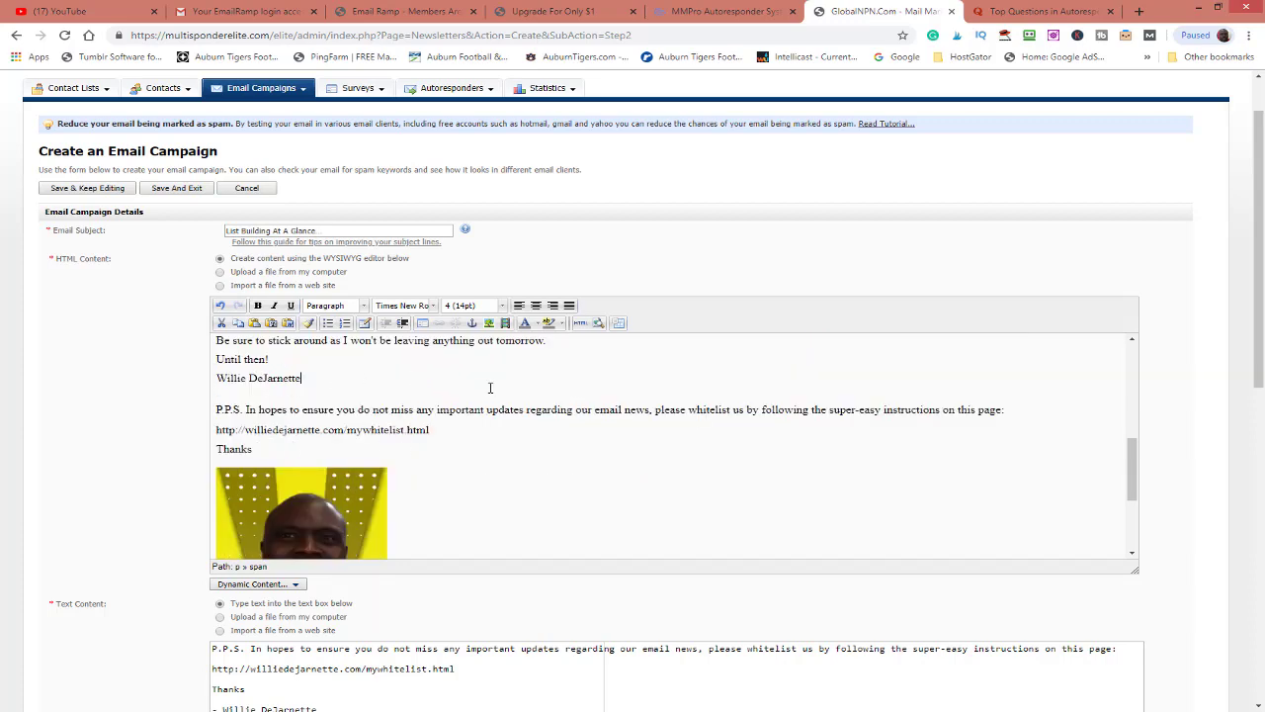
pyautogui.scroll(1, 490, 387)
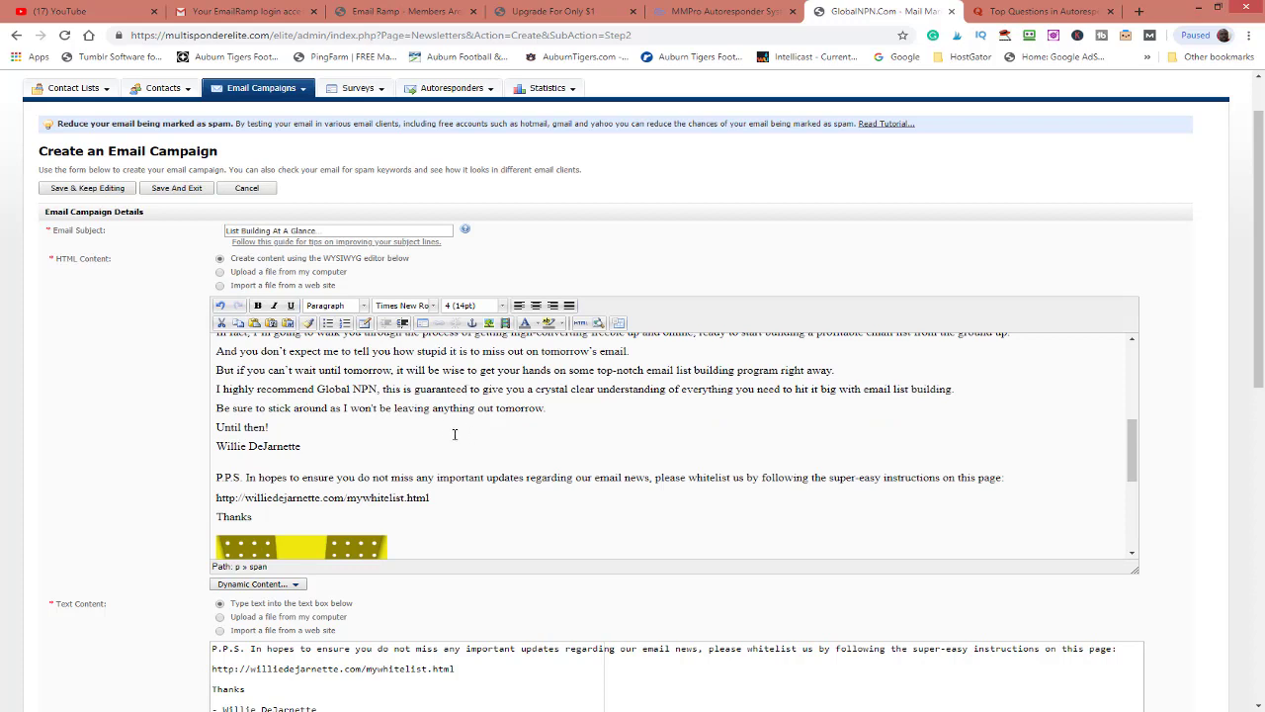
# - Delete the 'Until then!' sign-off, signature line and leftover blank line above the P.P.S
pyautogui.moveTo(217, 426); pyautogui.dragTo(336, 438)
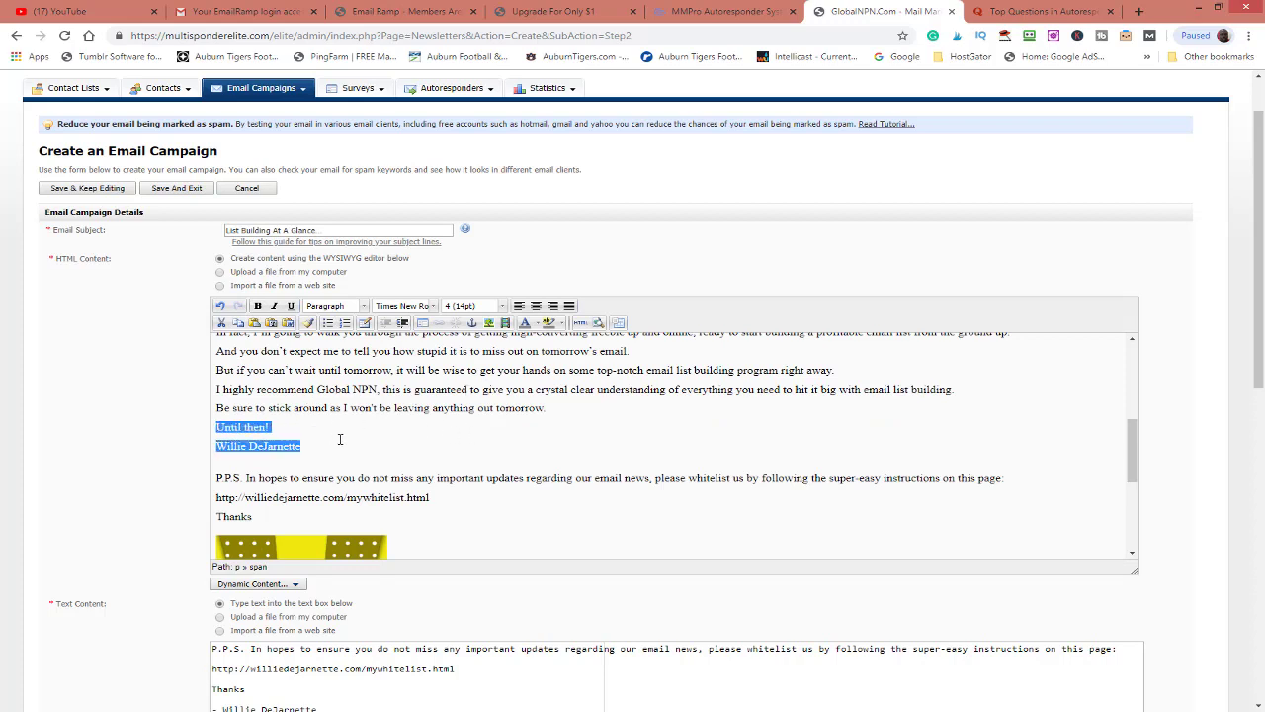
pyautogui.press('Delete')
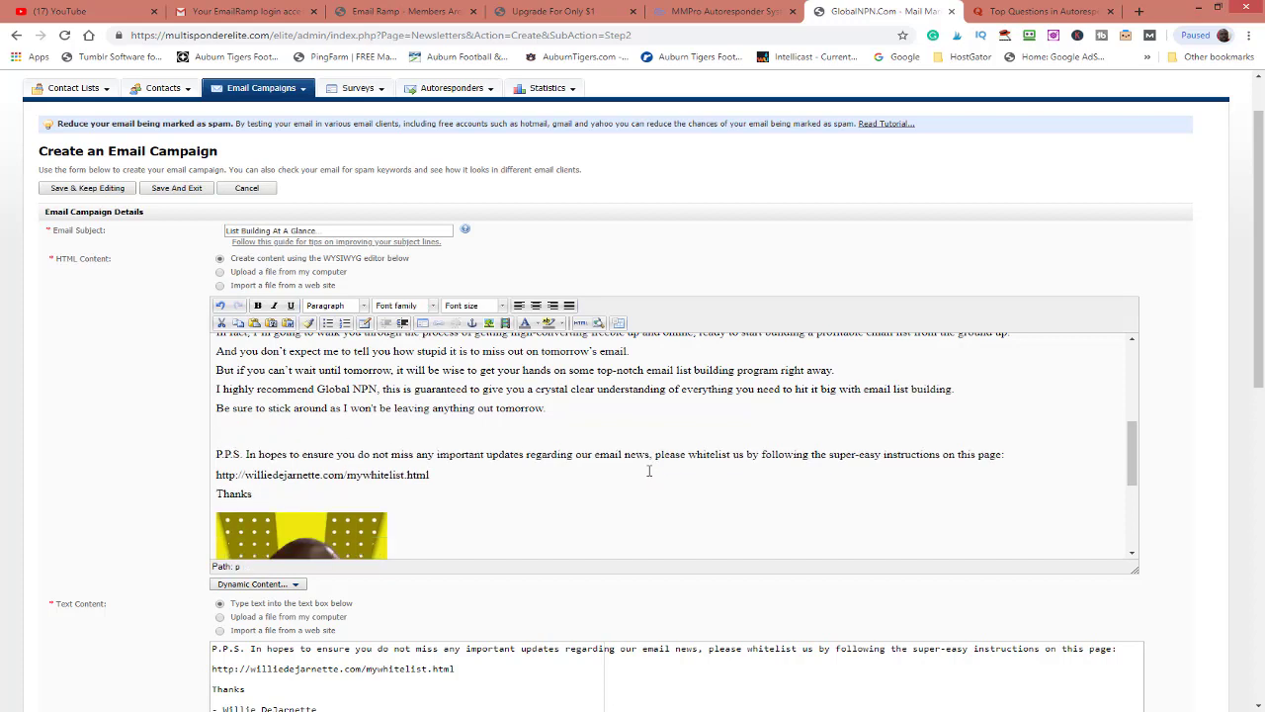
pyautogui.press('Delete')
pyautogui.press('Delete')
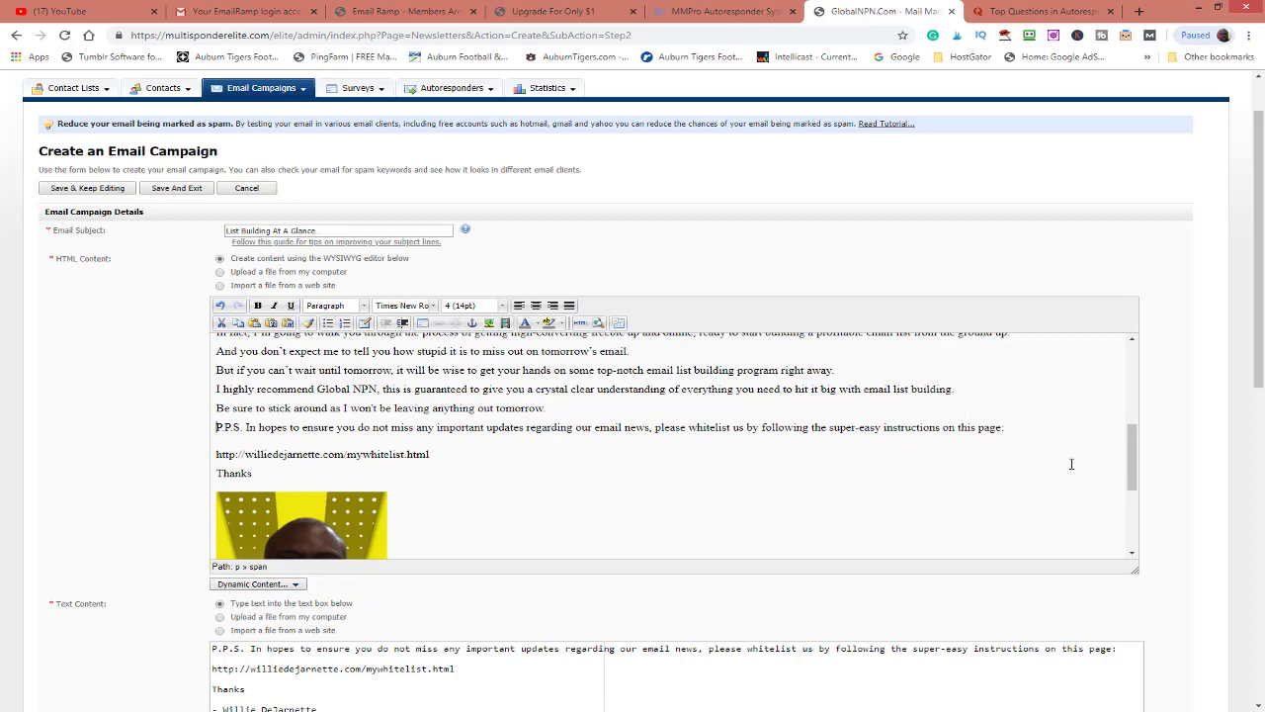
pyautogui.moveTo(1133, 477); pyautogui.dragTo(1132, 382)
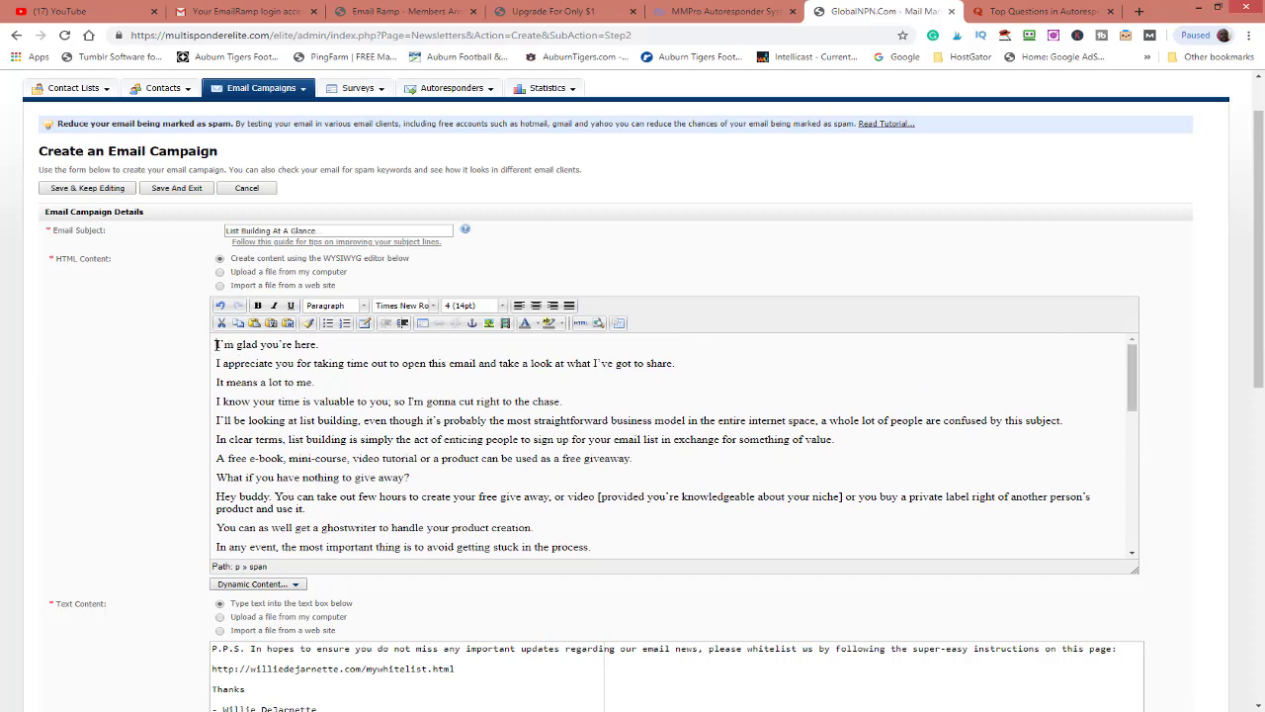
# - Copy the HTML email body and paste it into the plain-text body above the P.P.S
pyautogui.moveTo(215, 344); pyautogui.dragTo(689, 409)
pyautogui.rightClick(491, 371)
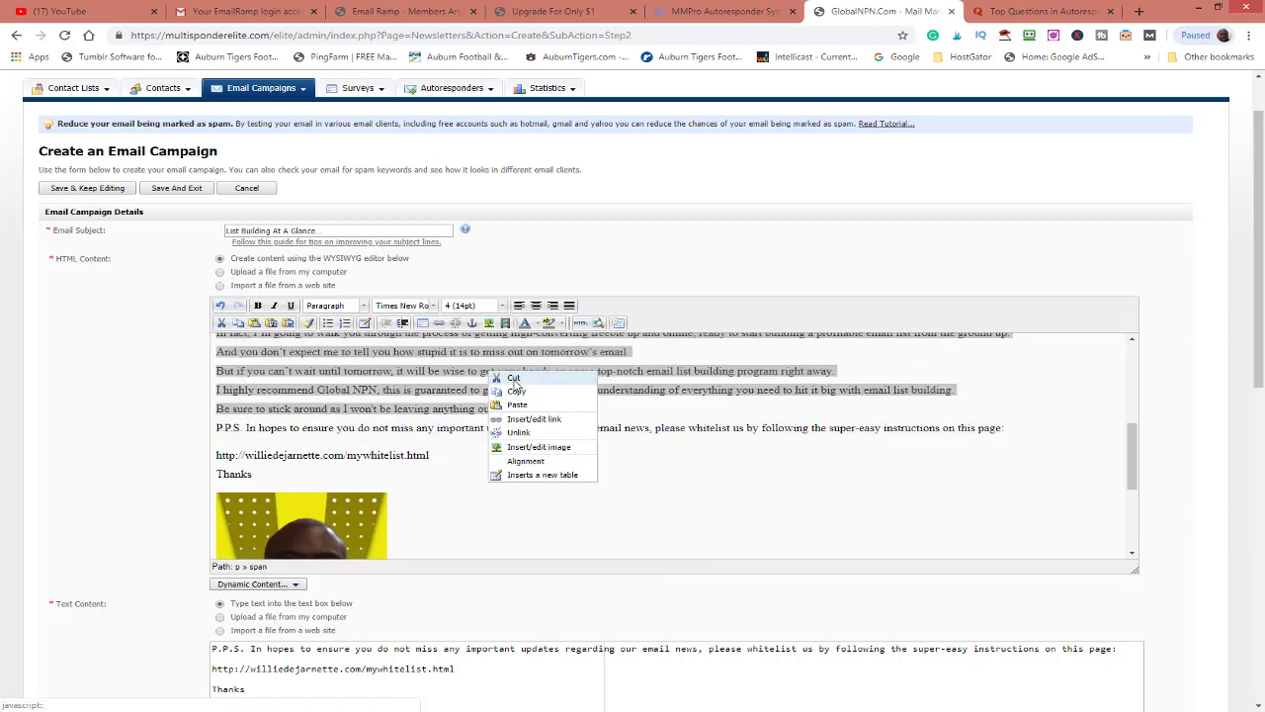
pyautogui.click(516, 394)
pyautogui.scroll(-3, 613, 561)
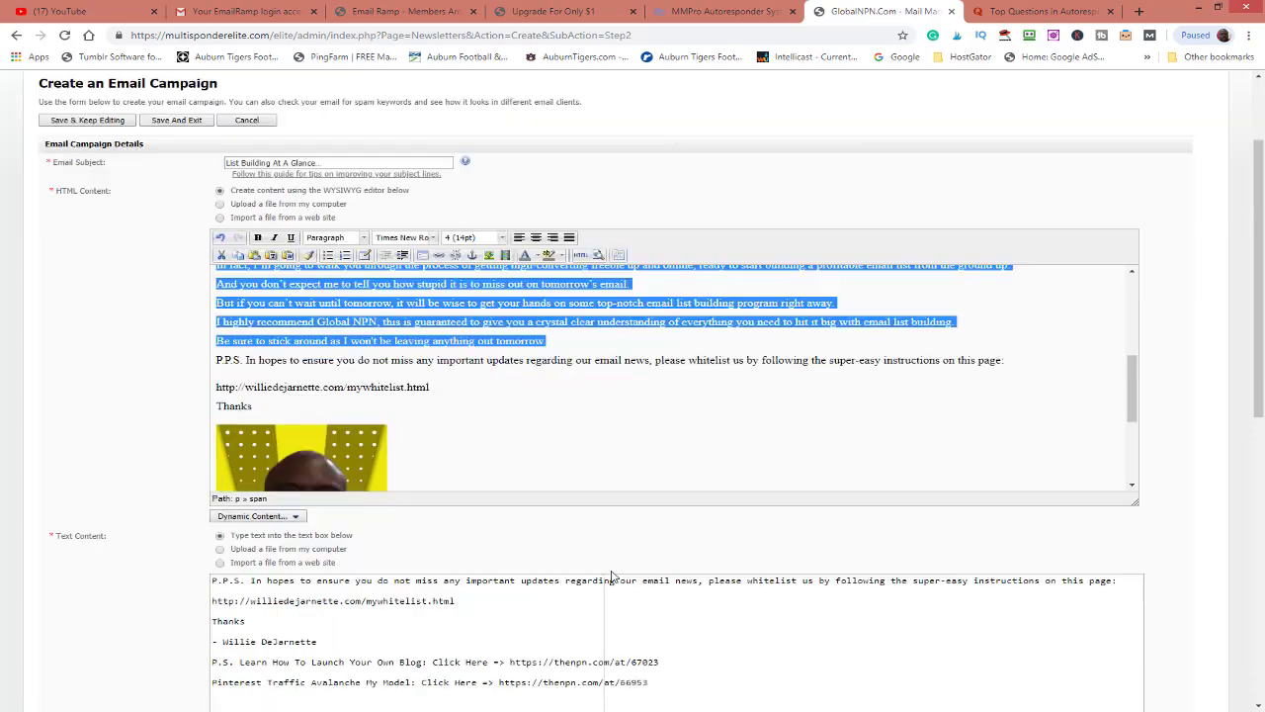
pyautogui.click(329, 400)
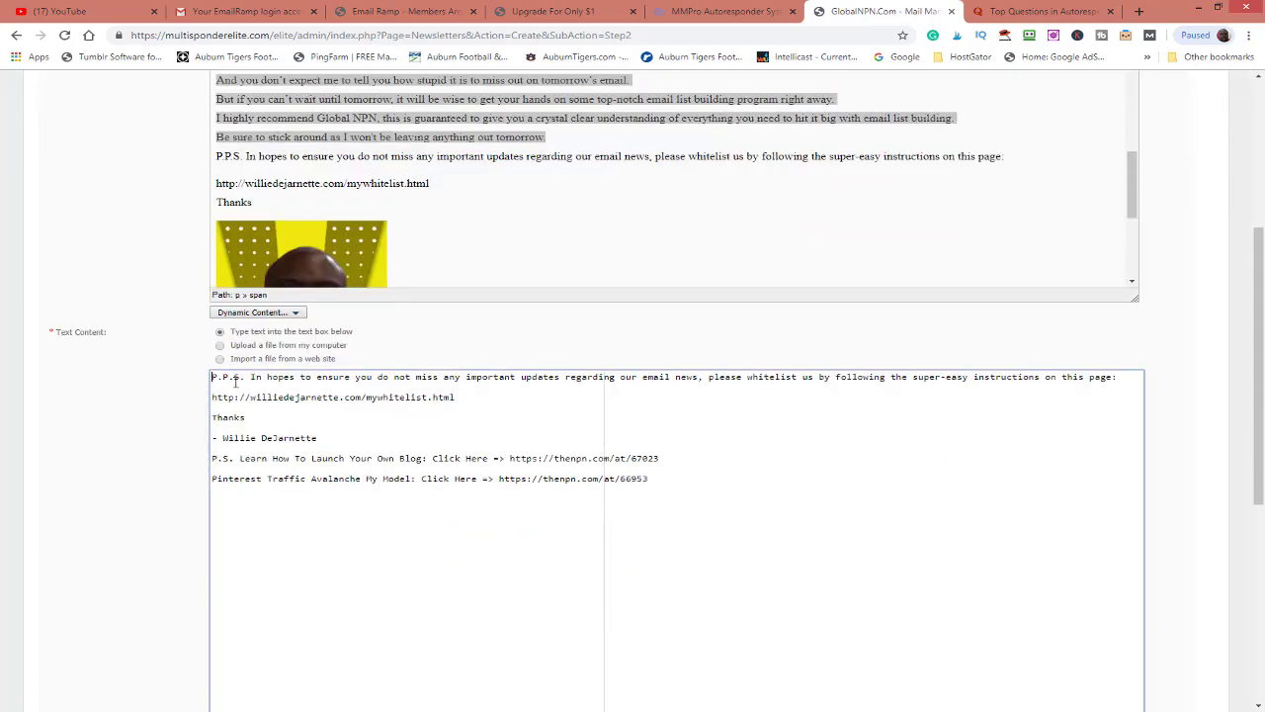
pyautogui.scroll(1, 743, 480)
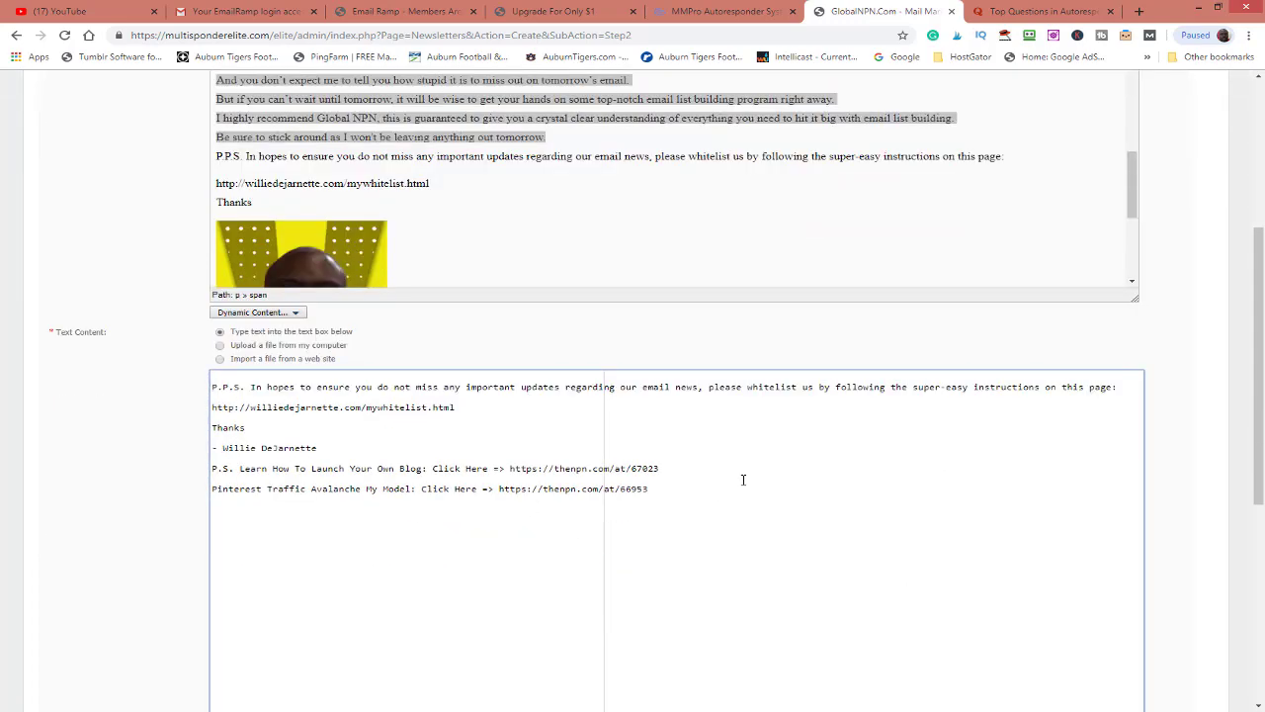
pyautogui.press('Return')
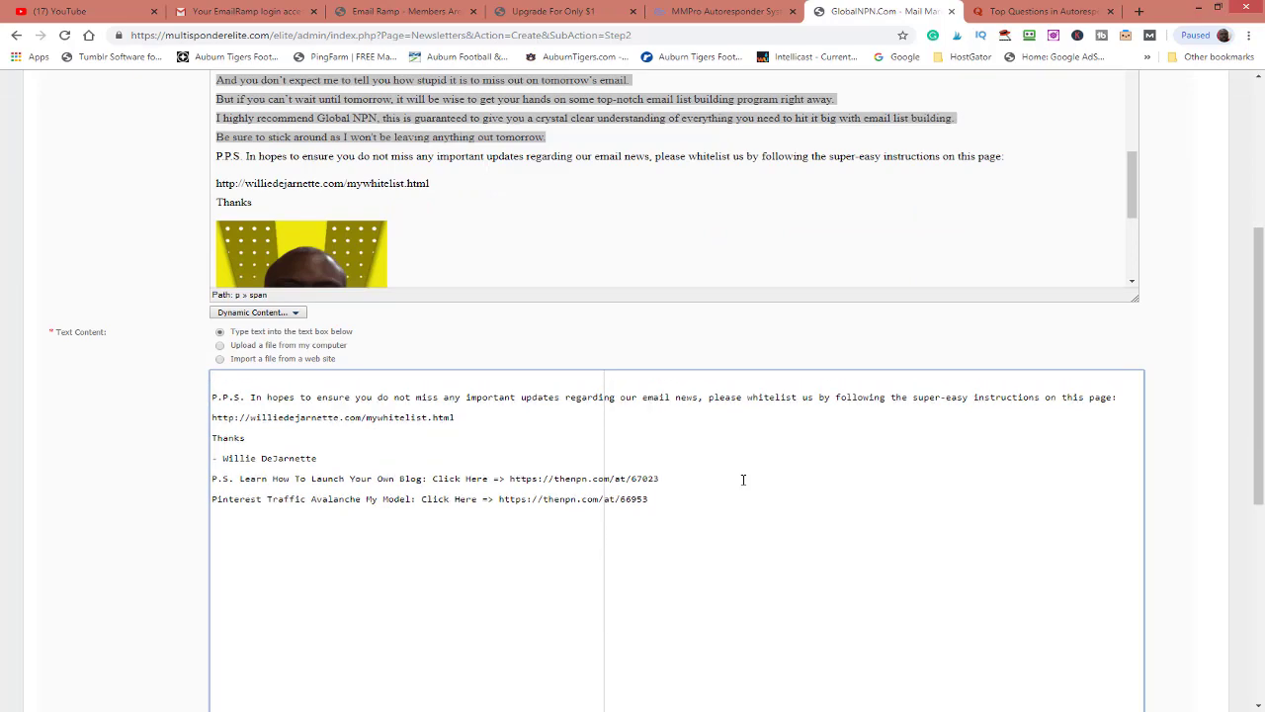
pyautogui.hotkey('ctrl', 'v')
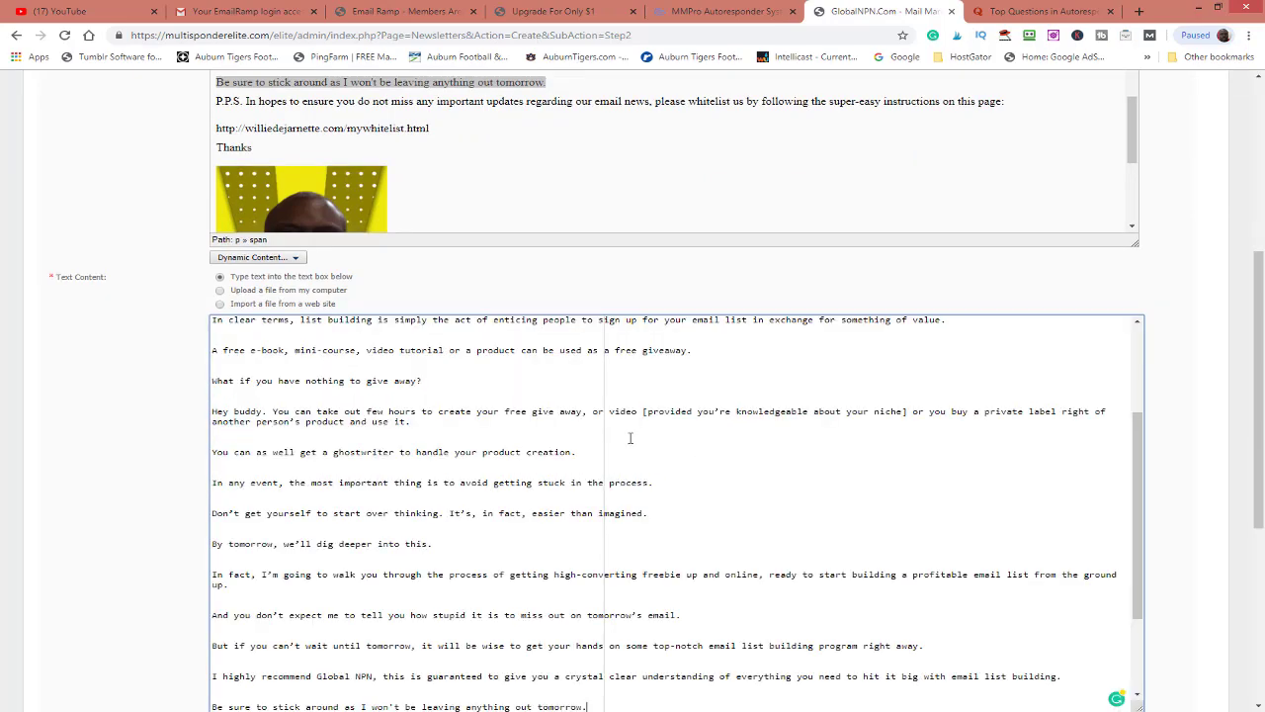
# - Remove the extra blank lines from 'Be sure to stick around' up to 'Hey buddy'
pyautogui.scroll(-3, 698, 438)
pyautogui.scroll(-2, 698, 438)
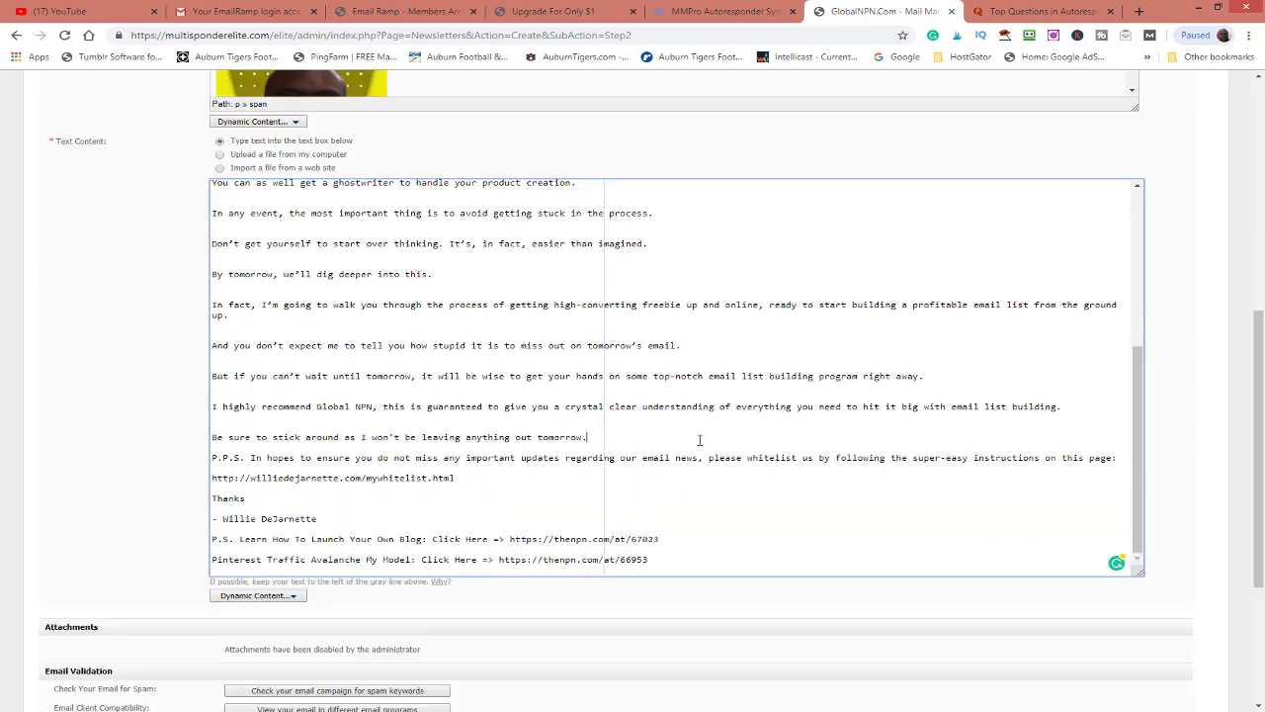
pyautogui.click(269, 419)
pyautogui.press('BackSpace')
pyautogui.click(292, 404)
pyautogui.press('BackSpace')
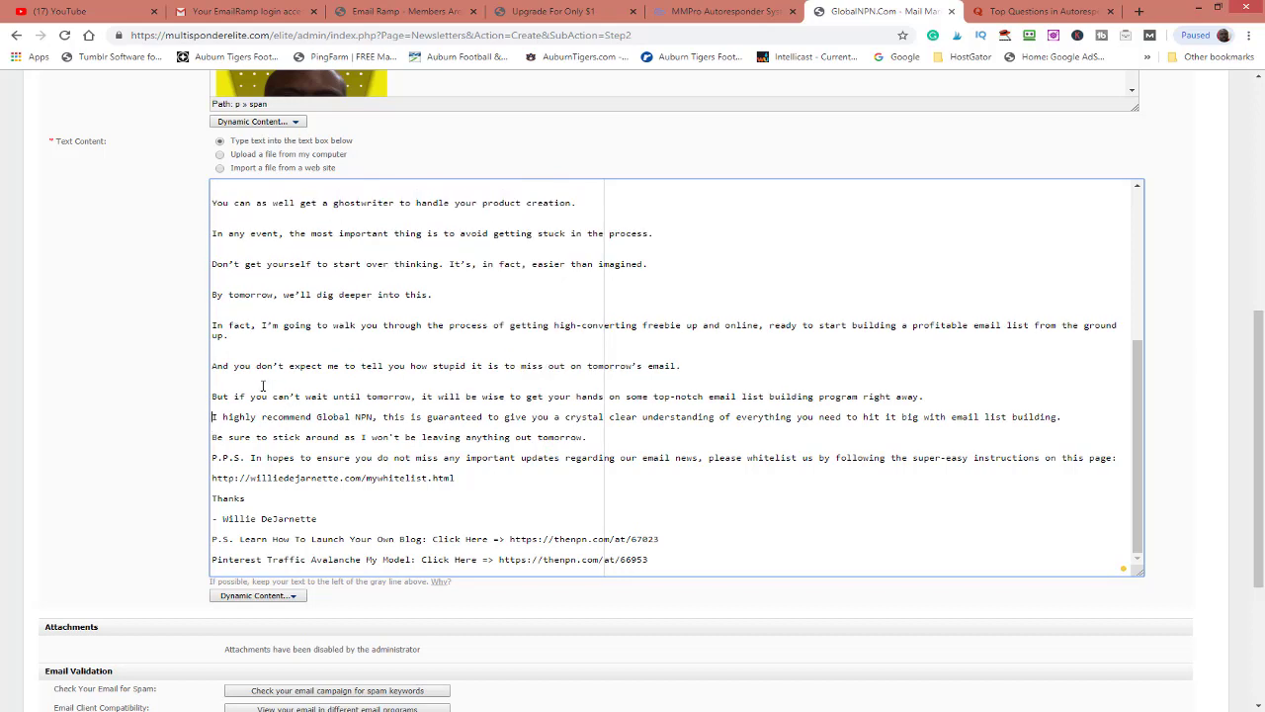
pyautogui.click(281, 362)
pyautogui.press('BackSpace')
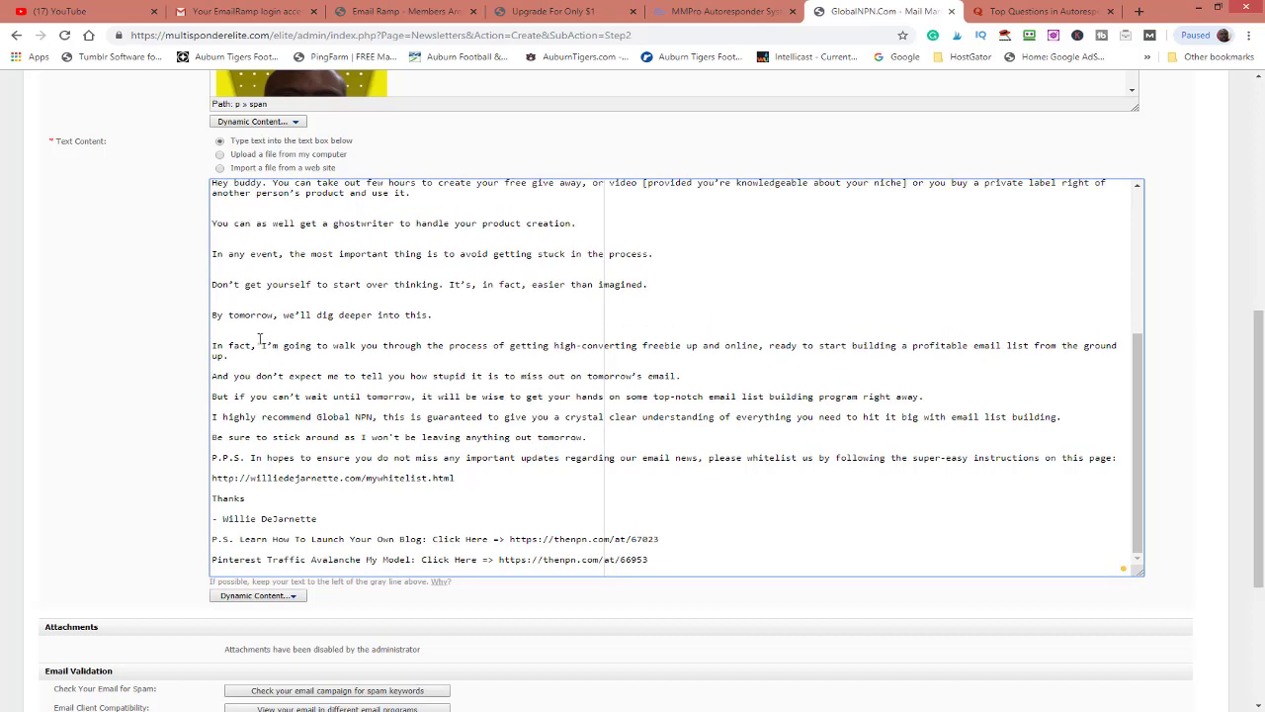
pyautogui.click(260, 336)
pyautogui.press('BackSpace')
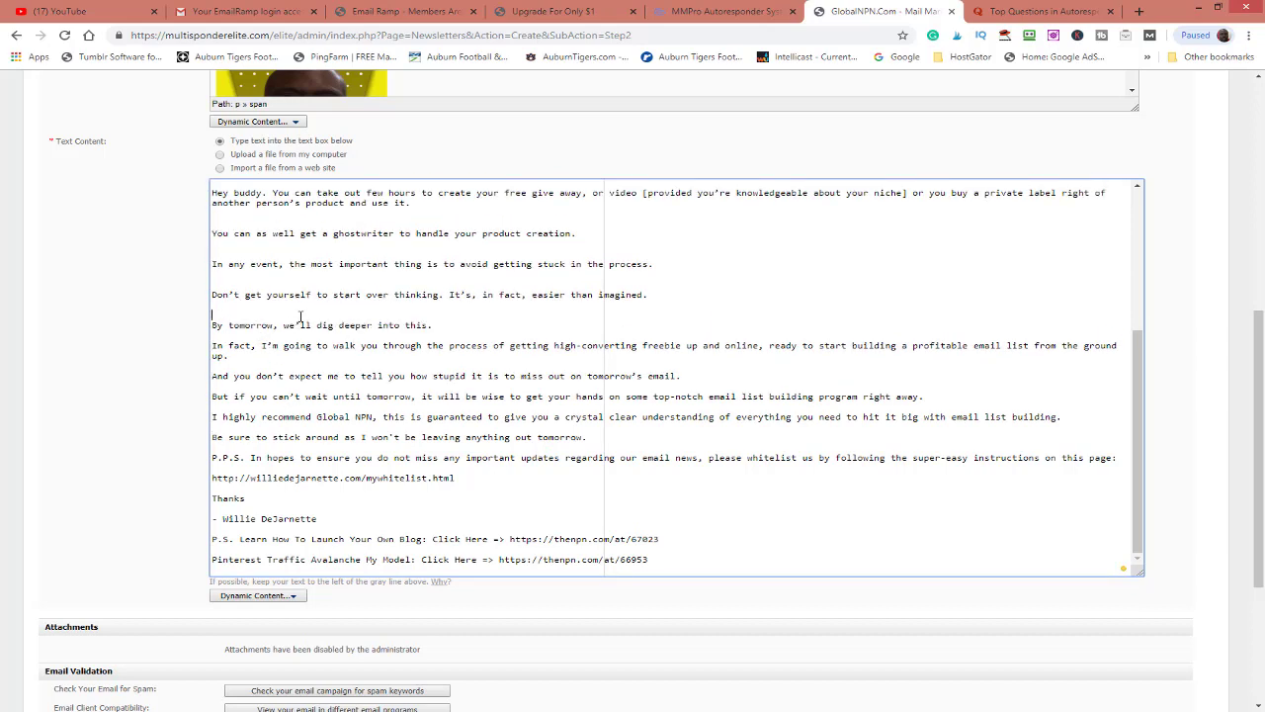
pyautogui.click(298, 313)
pyautogui.press('BackSpace')
pyautogui.click(286, 294)
pyautogui.press('BackSpace')
pyautogui.click(280, 272)
pyautogui.press('BackSpace')
pyautogui.click(280, 252)
pyautogui.press('BackSpace')
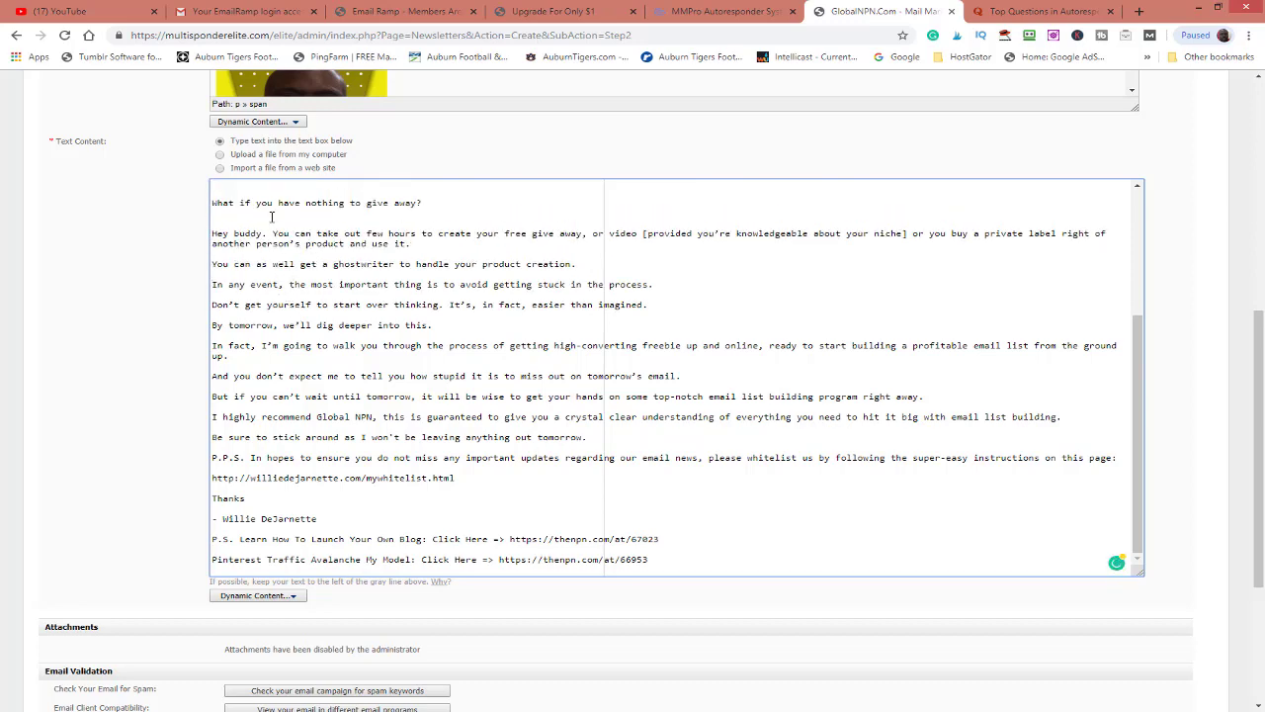
pyautogui.click(271, 217)
pyautogui.press('BackSpace')
# - Remove the remaining extra blank lines around 'In clear terms' and 'It means a lot to me'
pyautogui.scroll(1, 344, 337)
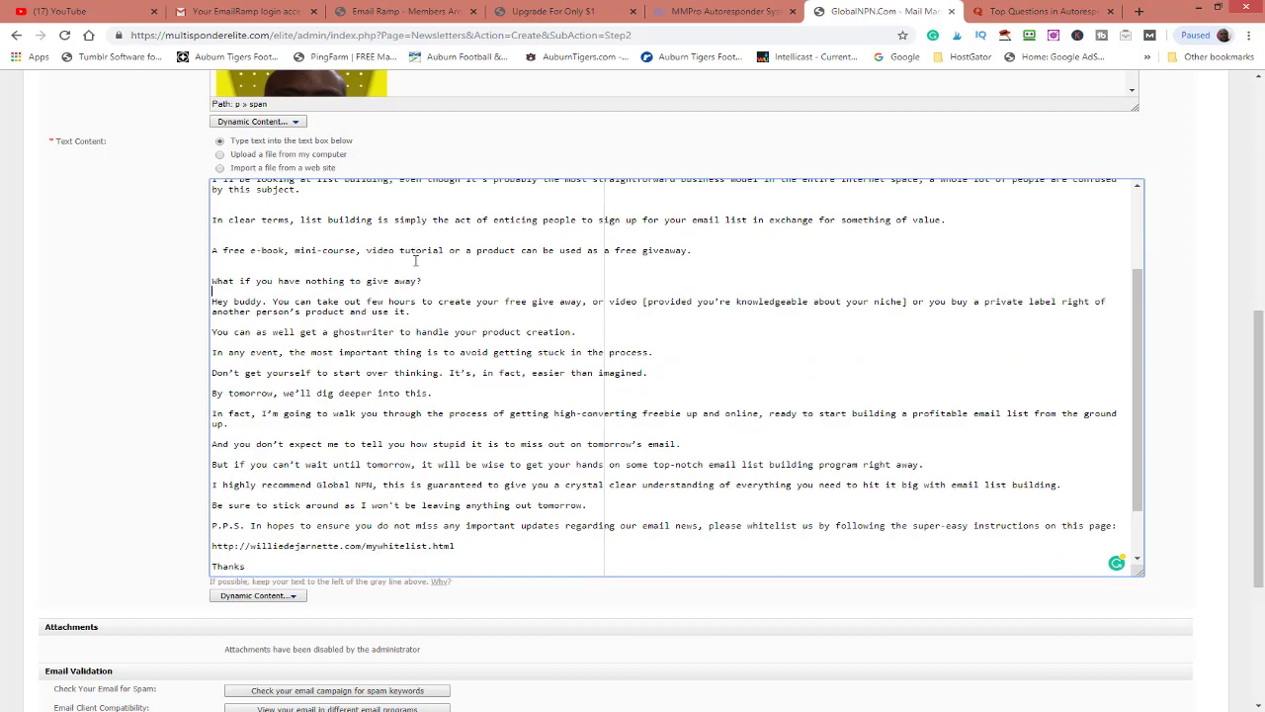
pyautogui.click(315, 263)
pyautogui.press('BackSpace')
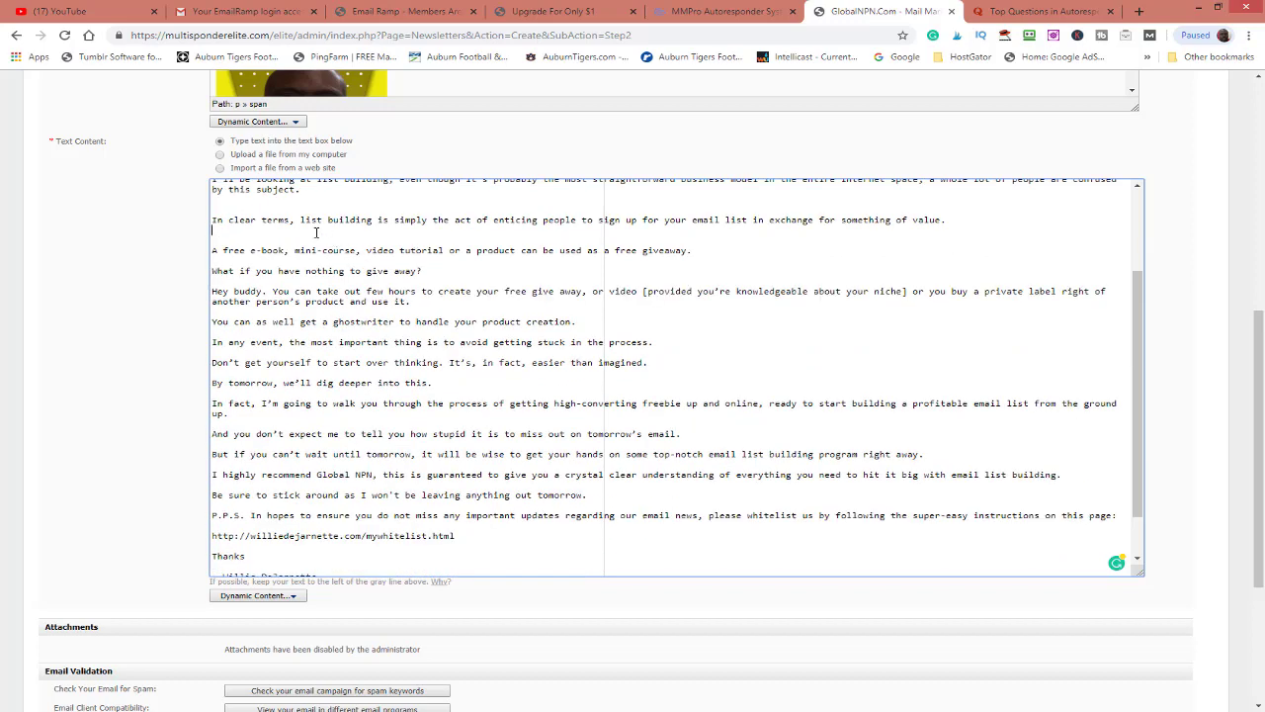
pyautogui.press('BackSpace')
pyautogui.click(352, 205)
pyautogui.press('BackSpace')
pyautogui.scroll(2, 595, 251)
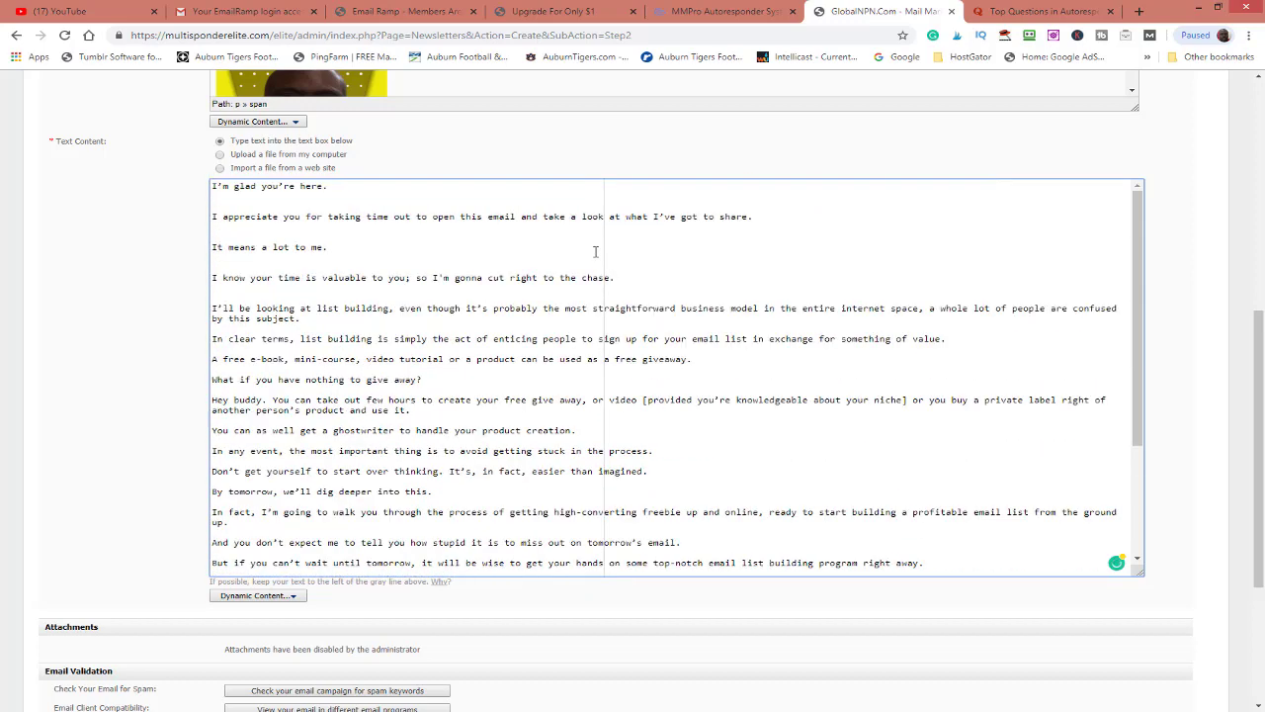
pyautogui.press('BackSpace')
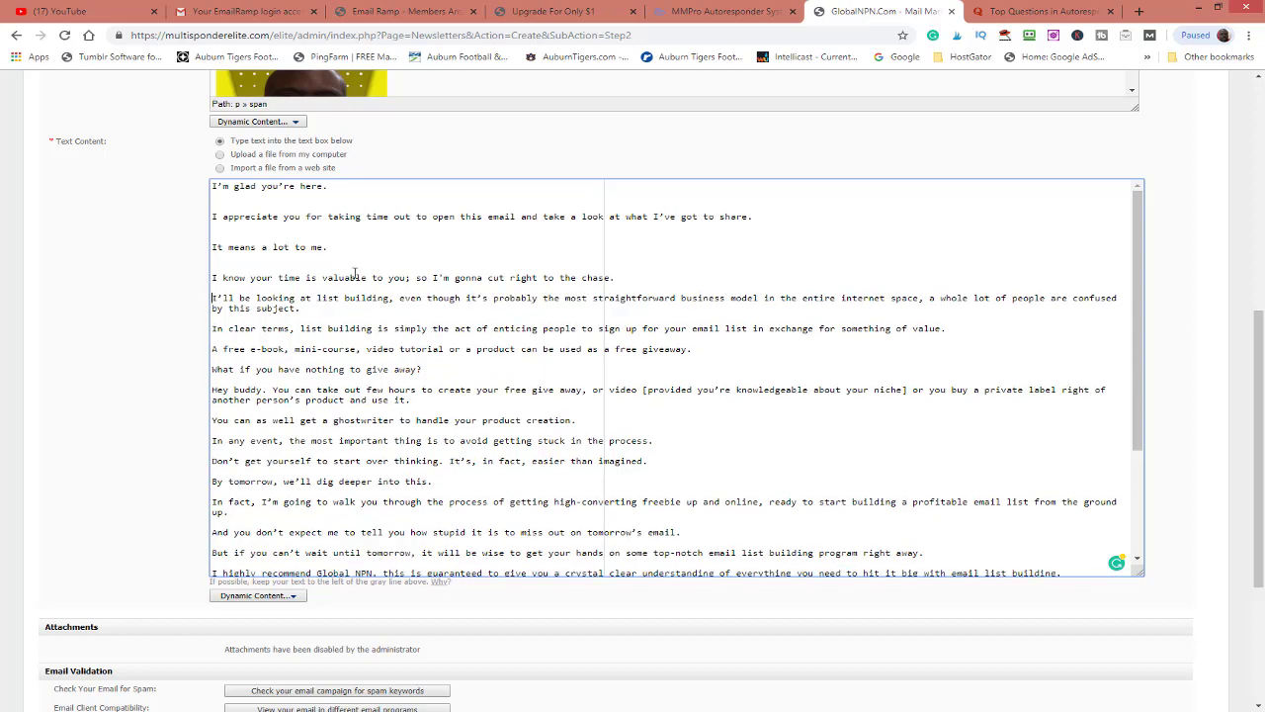
pyautogui.click(352, 267)
pyautogui.press('BackSpace')
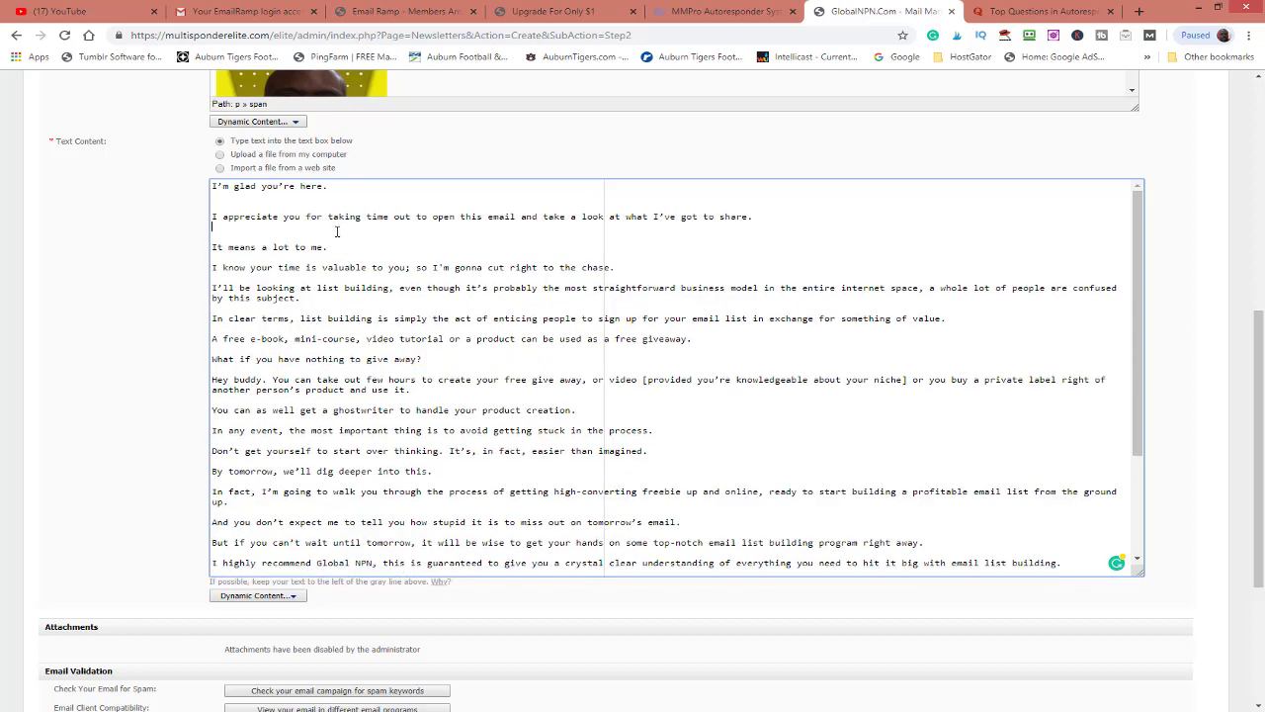
pyautogui.click(341, 237)
pyautogui.press('BackSpace')
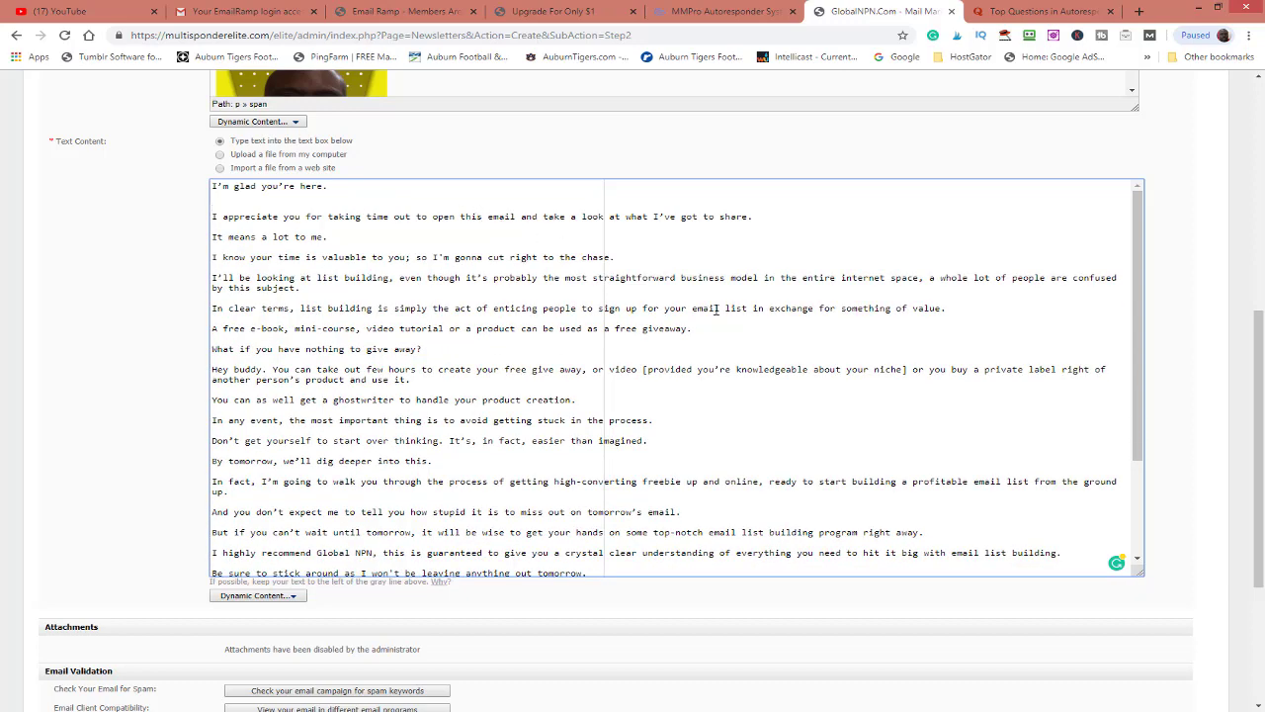
pyautogui.scroll(-3, 840, 382)
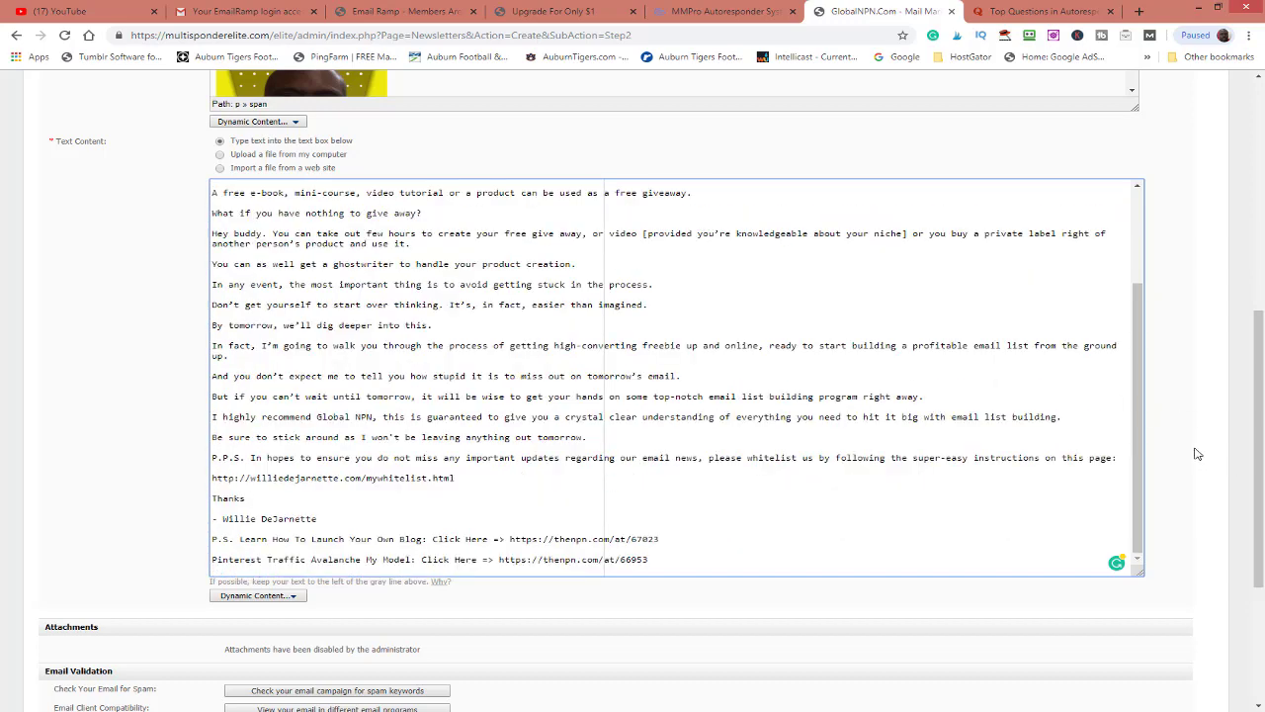
pyautogui.scroll(-2, 1194, 454)
pyautogui.scroll(4, 1189, 457)
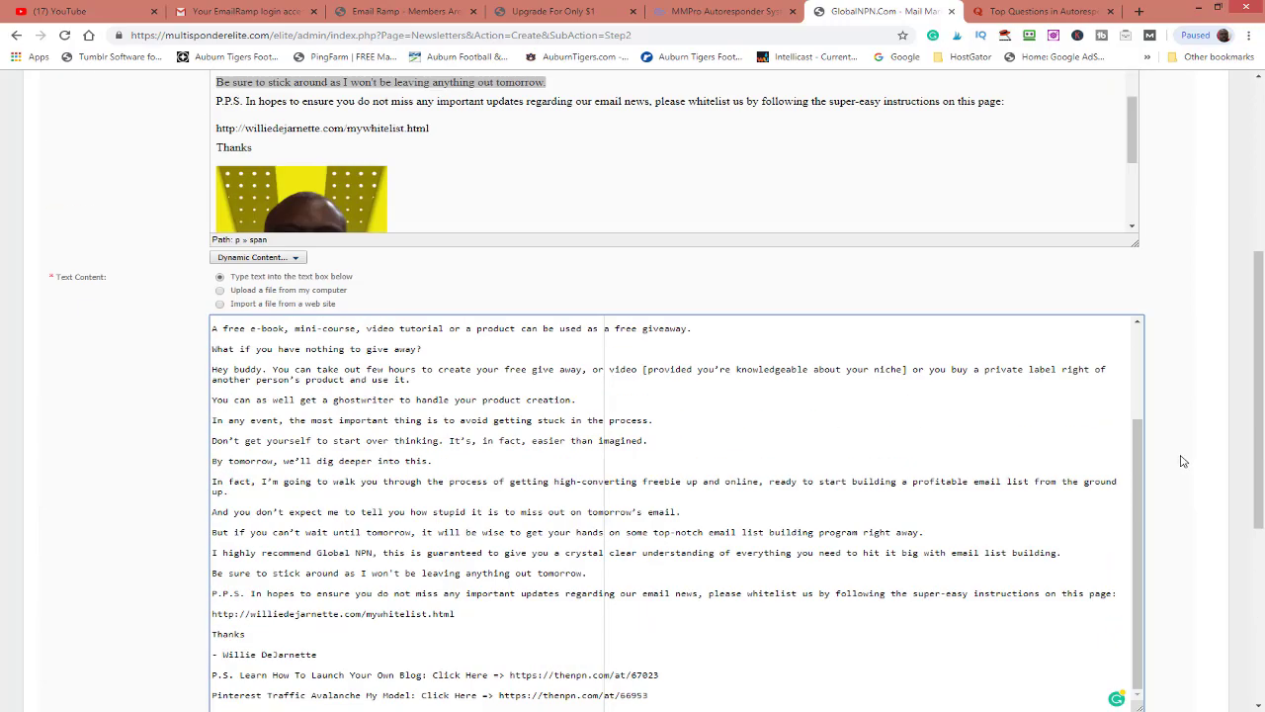
pyautogui.scroll(3, 1184, 461)
# - Clear the HTML body selection and scroll down toward the Email Validation section
pyautogui.scroll(5, 1087, 413)
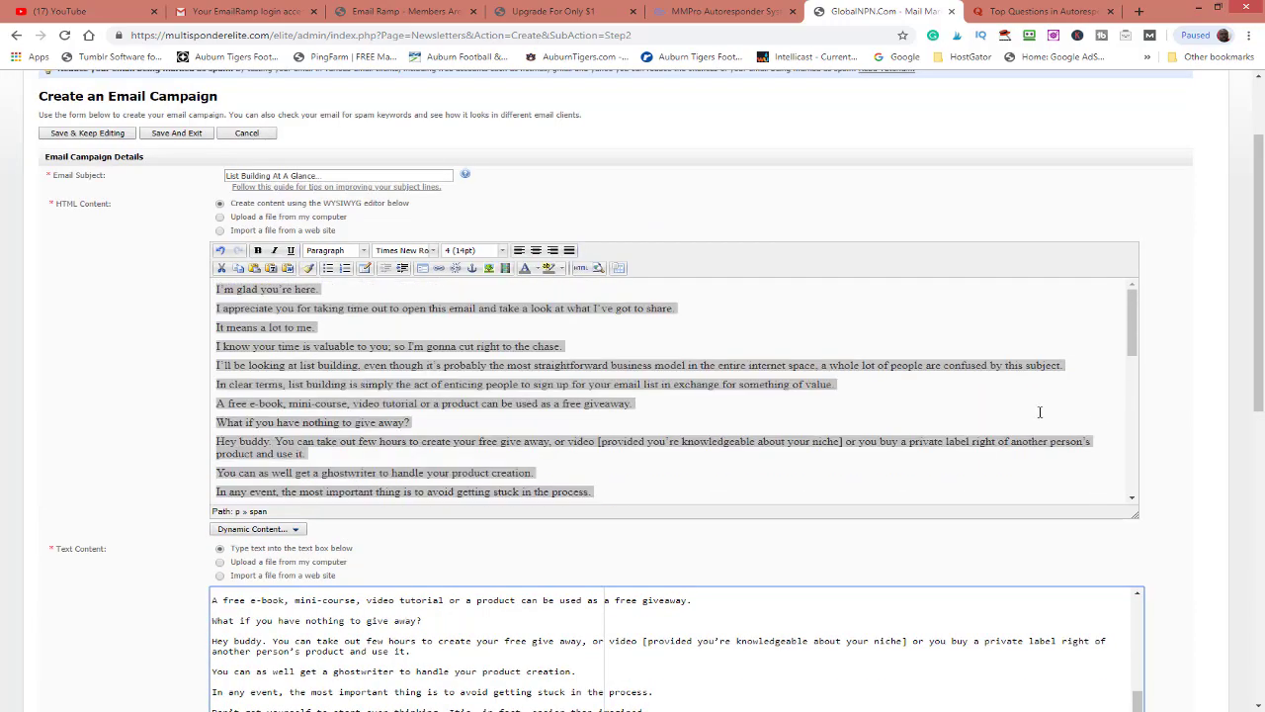
pyautogui.click(999, 321)
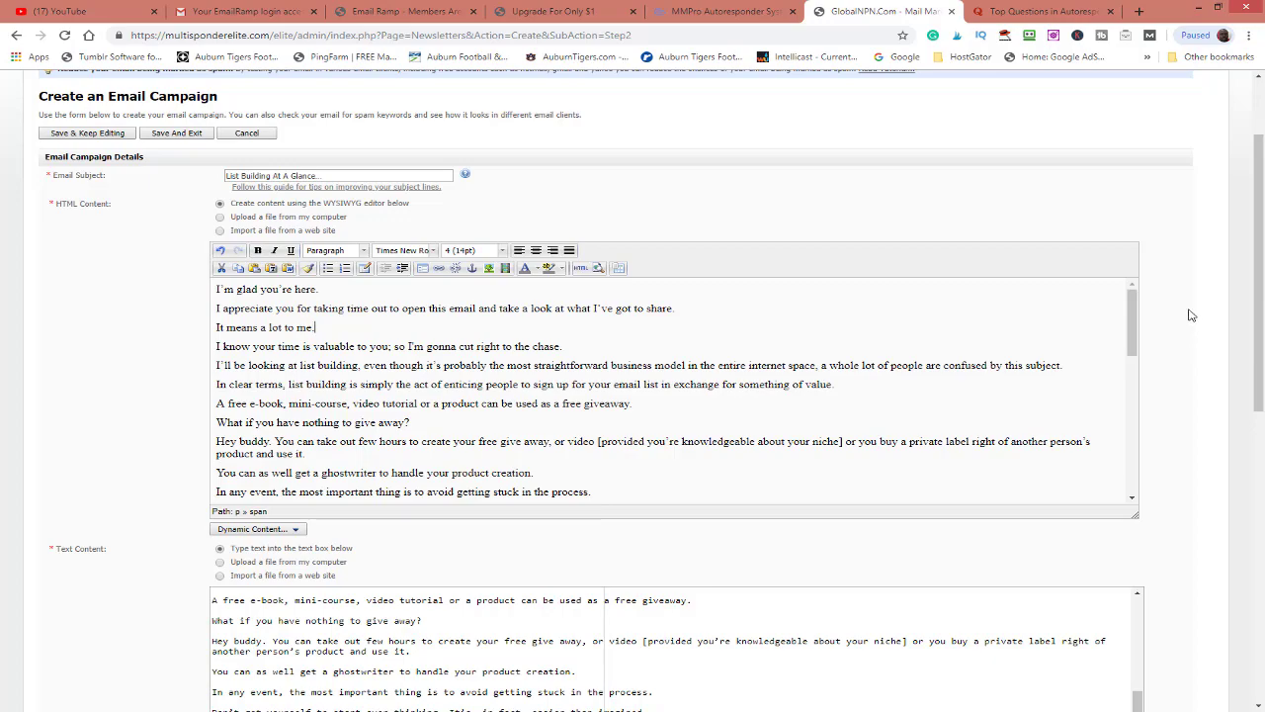
pyautogui.scroll(1, 1193, 315)
pyautogui.scroll(-4, 1193, 313)
pyautogui.scroll(-4, 1193, 311)
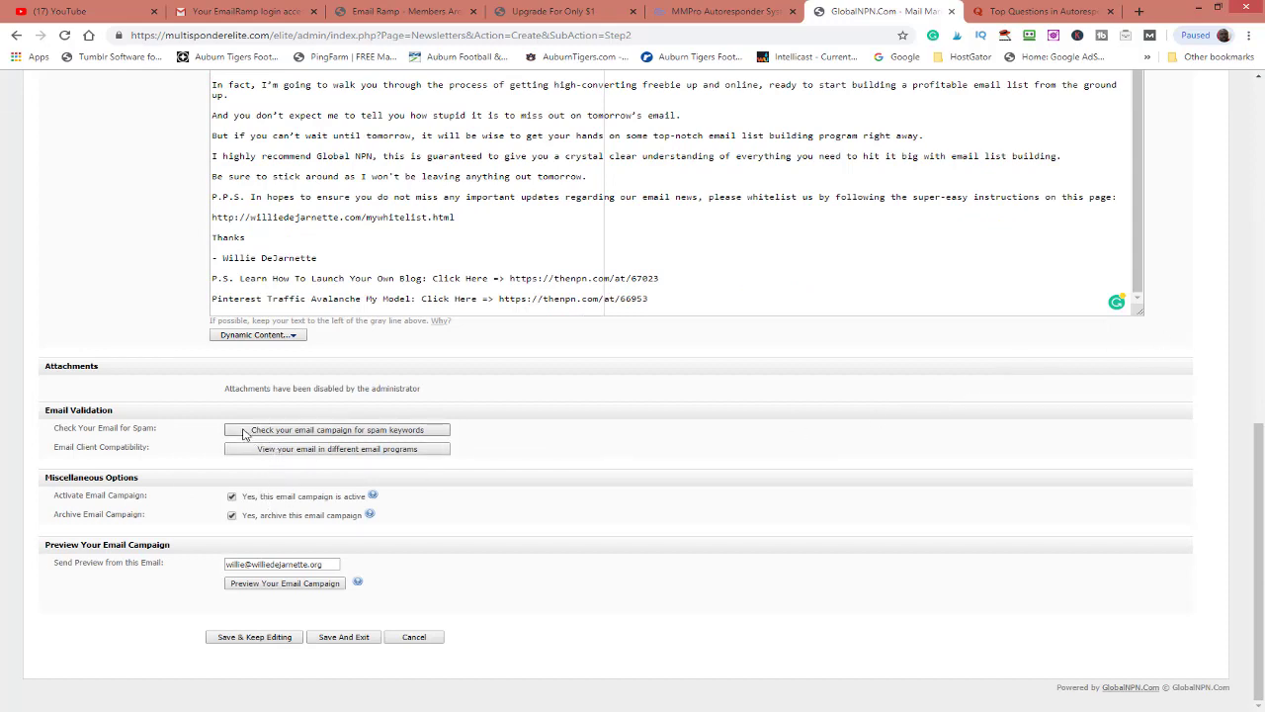
# - Run the spam-keyword check (score 2.6 of 5), then change 'stupid' to 'senseless' and 'freebie' to 'give away'
pyautogui.click(362, 433)
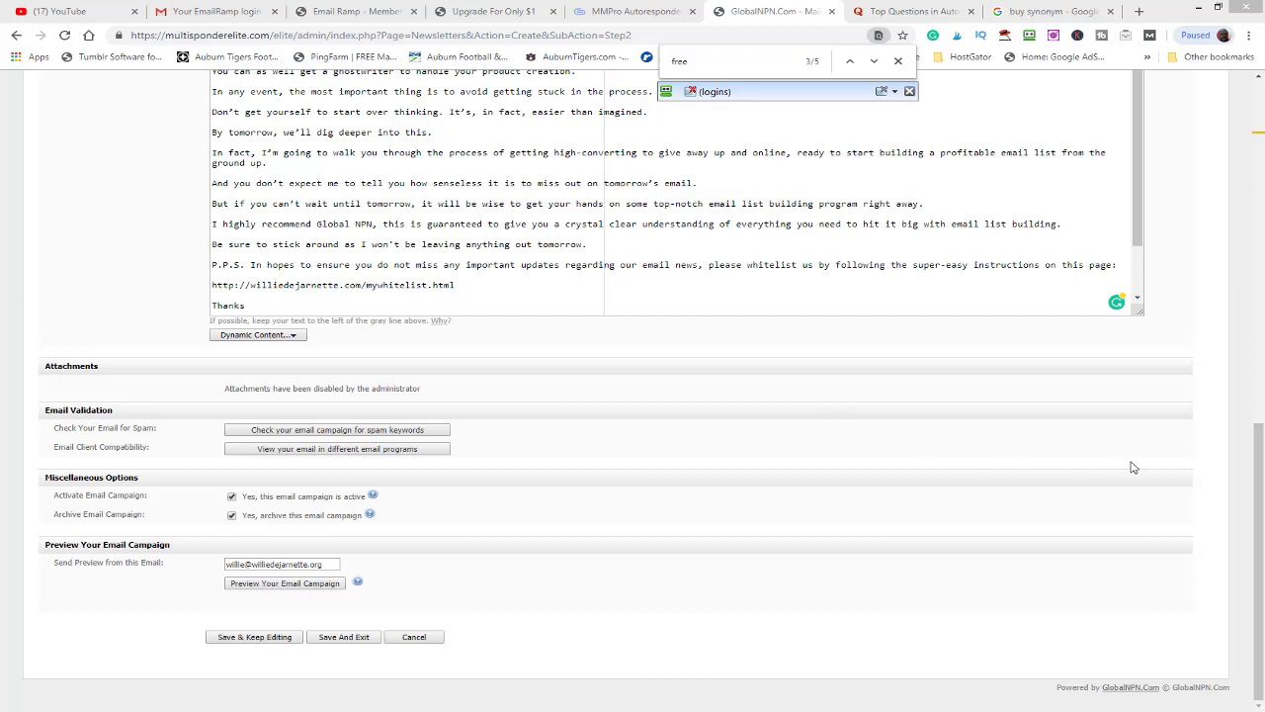
# - Close the Find bar and rerun the spam check, which now passes for both HTML and text versions
pyautogui.click(898, 63)
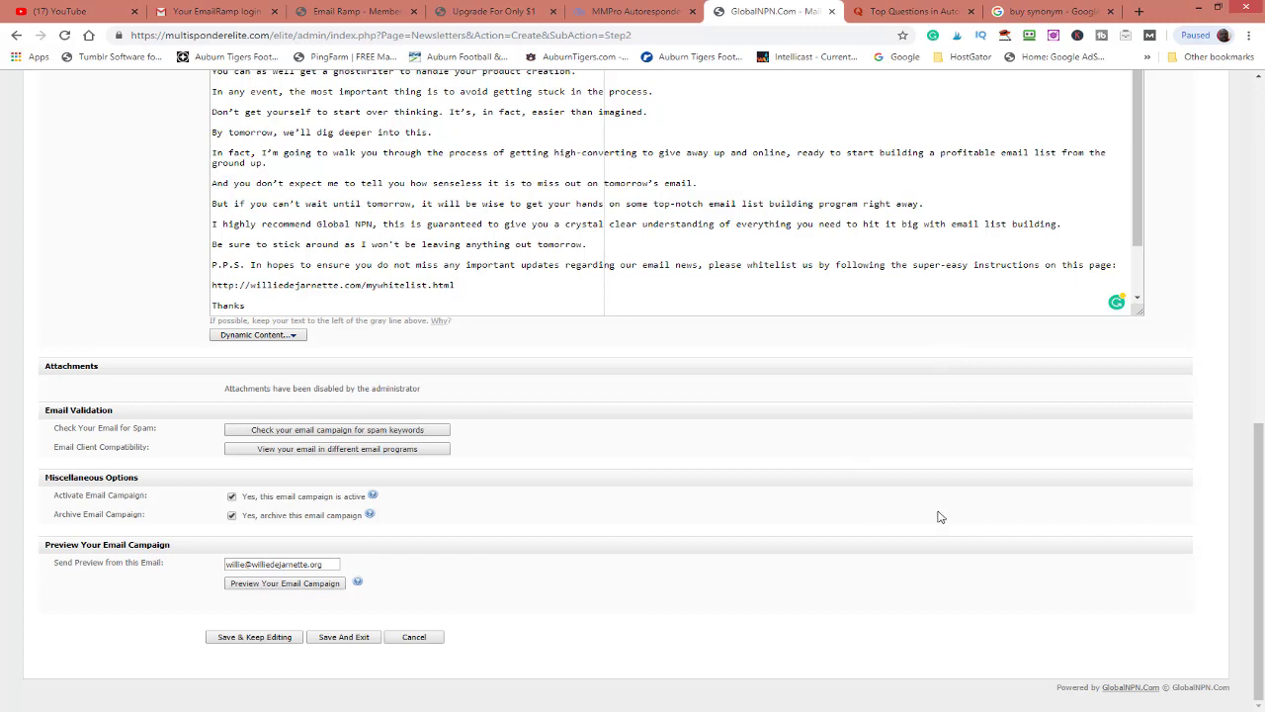
pyautogui.click(387, 431)
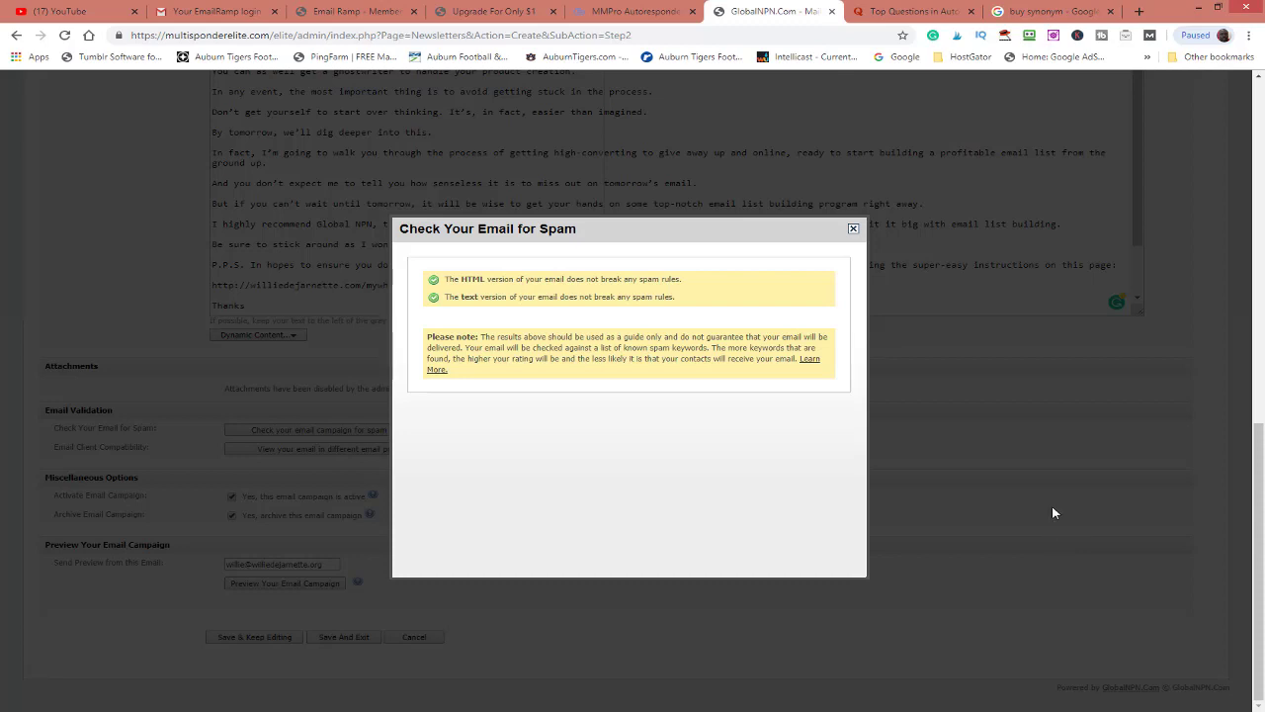
# - Close the spam results and return to the top of the HTML Content body, starting "I'm glad you're here."
pyautogui.click(853, 228)
pyautogui.scroll(4, 1181, 272)
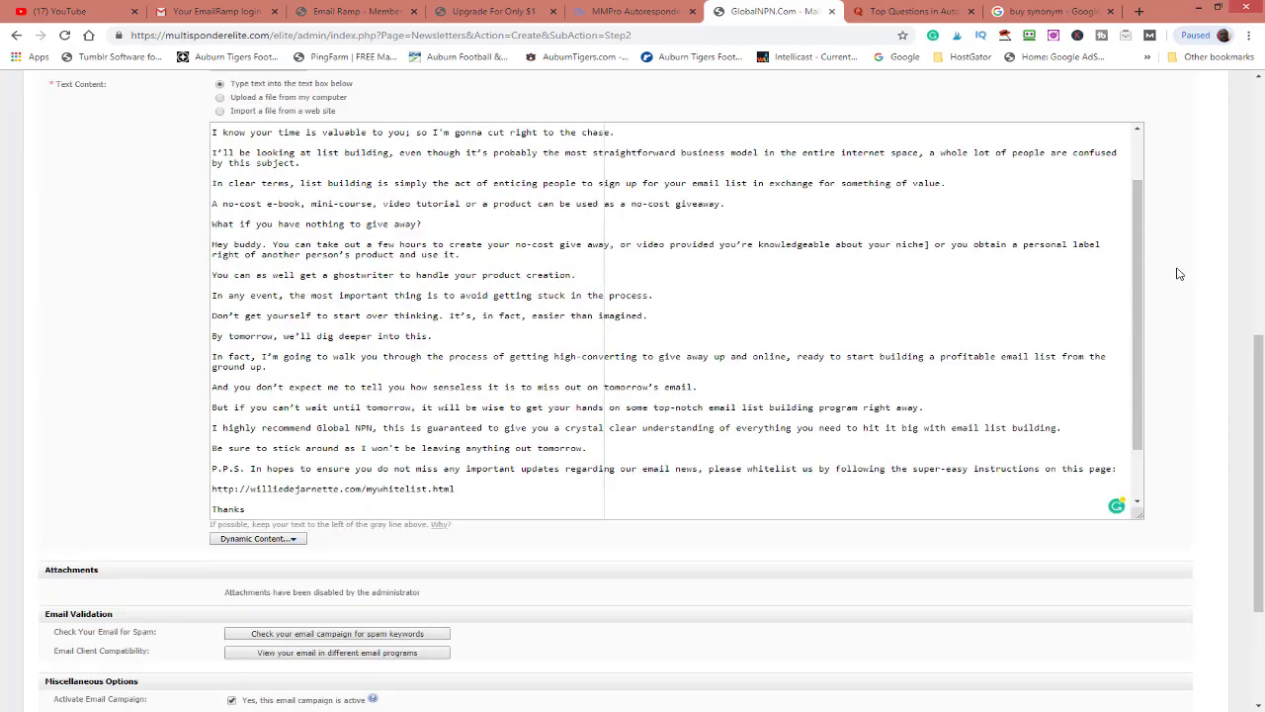
pyautogui.scroll(2, 1179, 274)
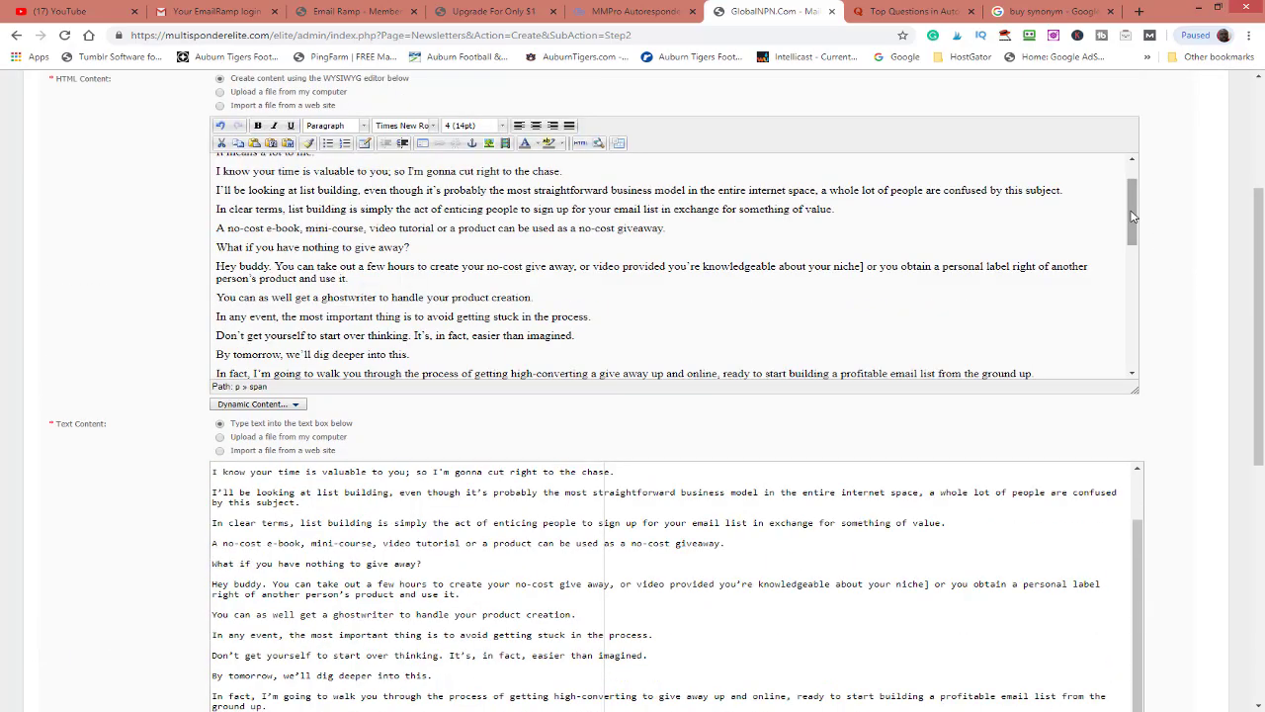
pyautogui.moveTo(1134, 233)
pyautogui.mouseDown()
pyautogui.moveTo(1142, 335)
pyautogui.moveTo(1144, 183)
pyautogui.mouseUp()
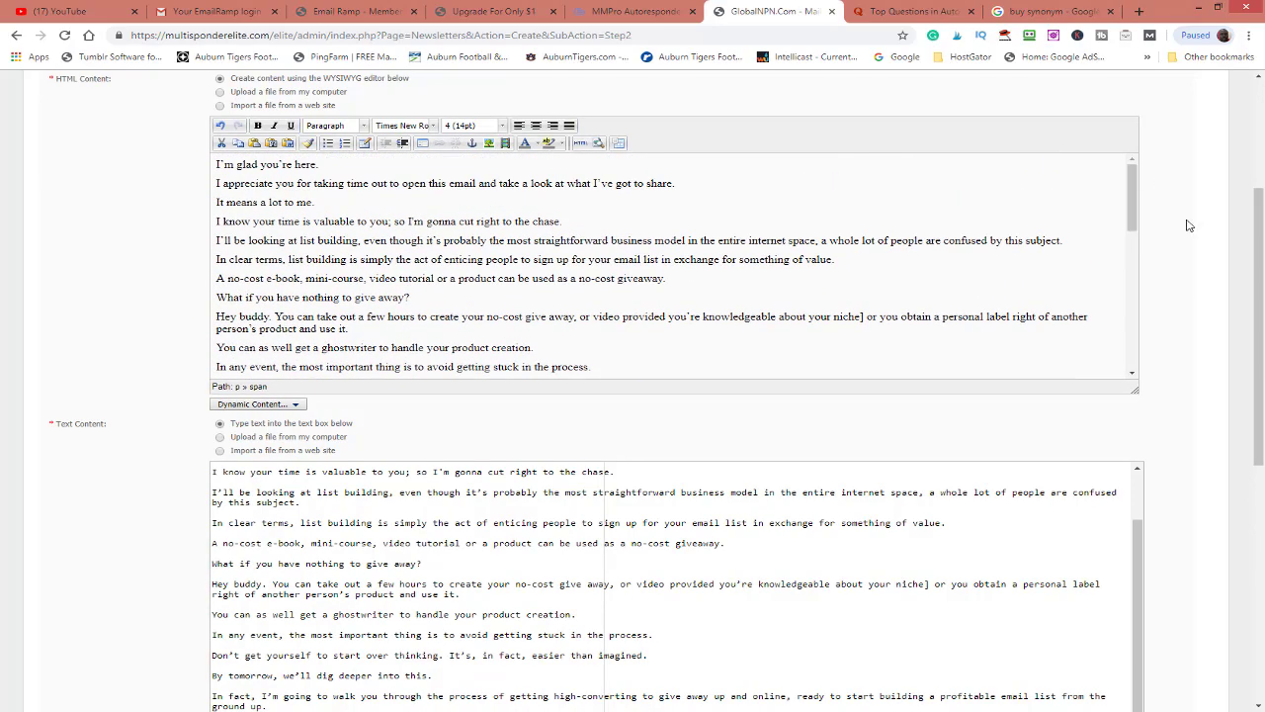